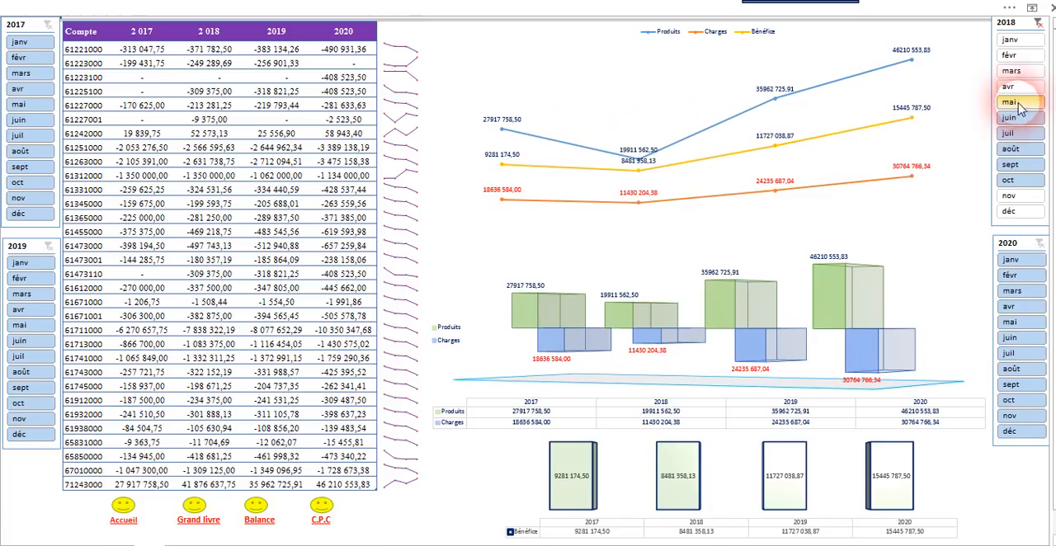
# Step: Clear the month filter of the 2018 slicer
pyautogui.click(1038, 24)
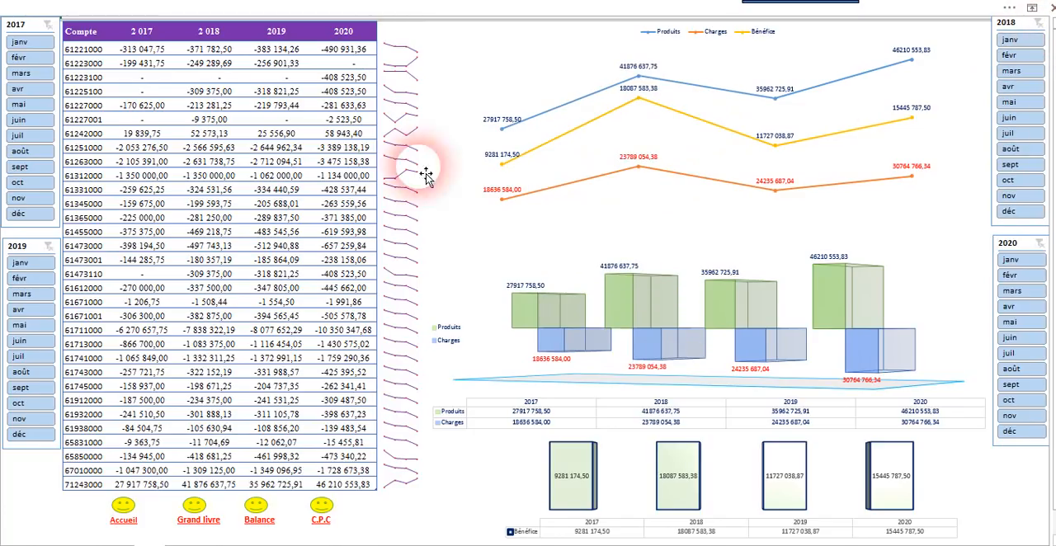
# Step: Try filtering 2017 to févr–juil and 2019 to avr–juil, and clear both month filters again
pyautogui.moveTo(18, 57); pyautogui.dragTo(33, 155)
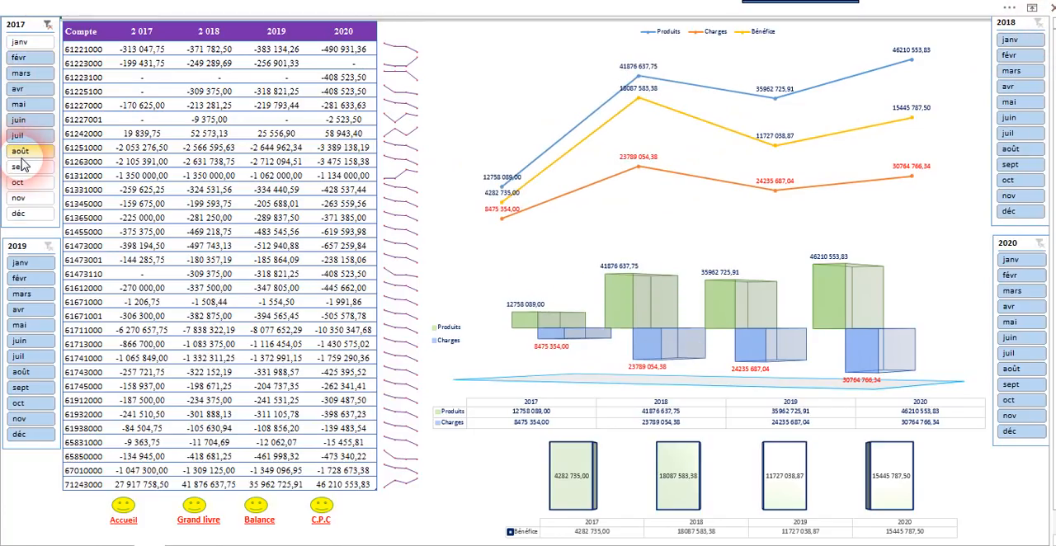
pyautogui.moveTo(19, 308); pyautogui.dragTo(35, 373)
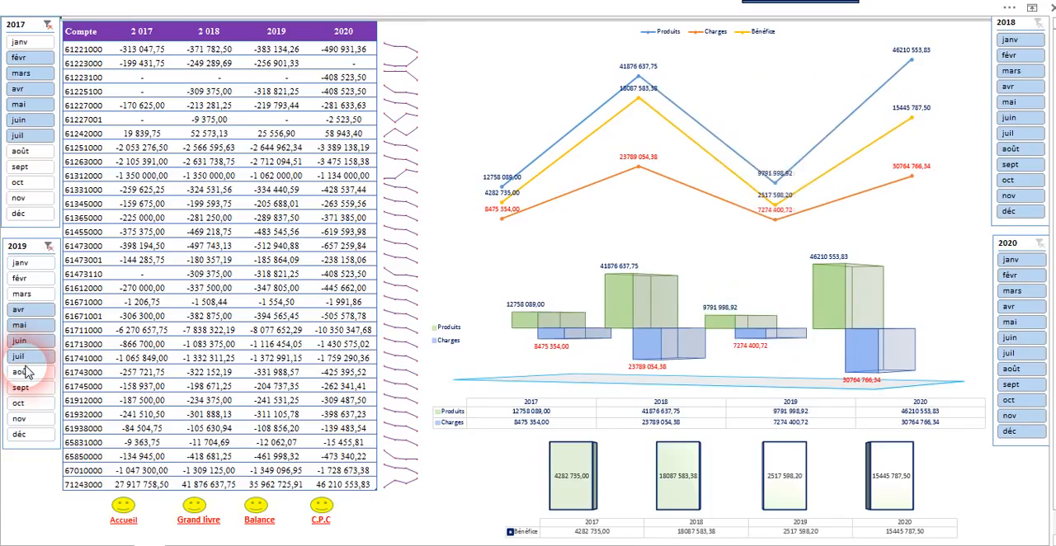
pyautogui.click(47, 246)
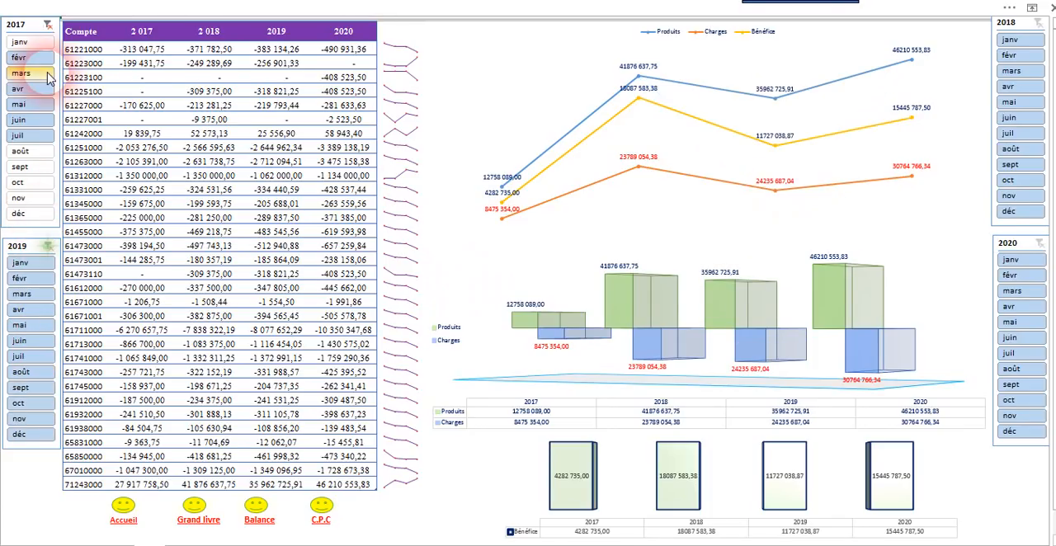
pyautogui.click(48, 27)
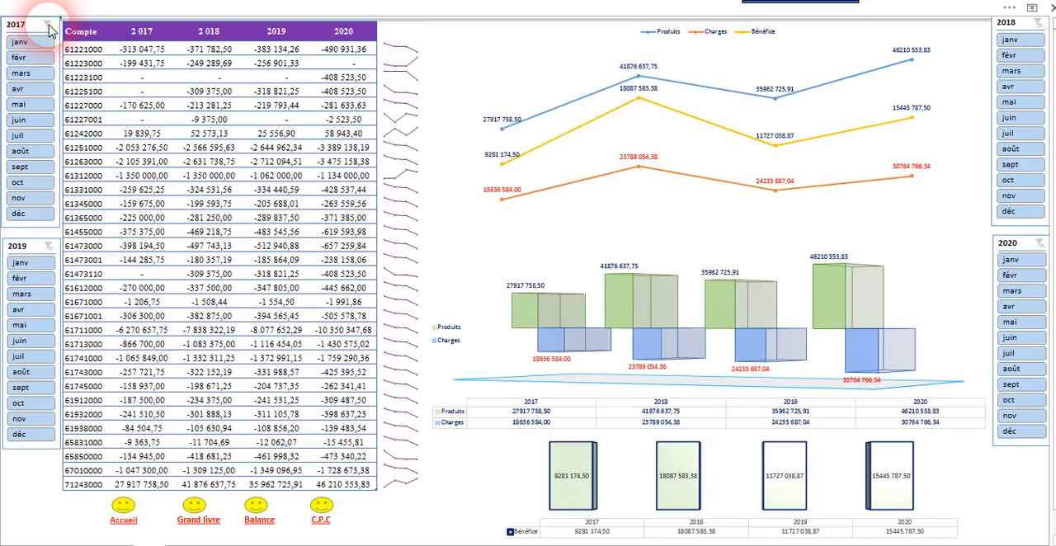
# Step: Go to the Accueil sheet and follow its "Tableau de bord & Reporting" link back to the dashboard
pyautogui.click(138, 517)
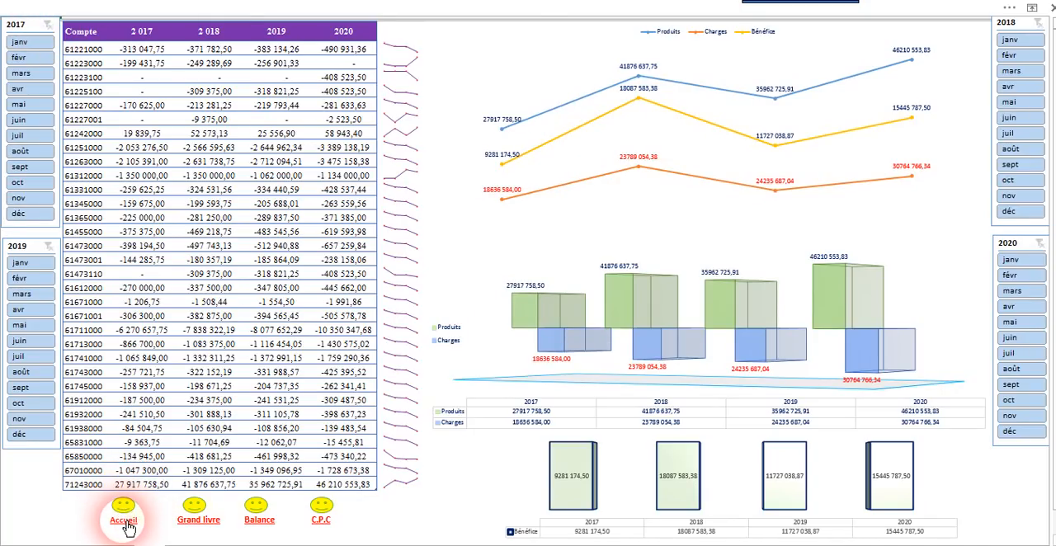
pyautogui.click(127, 523)
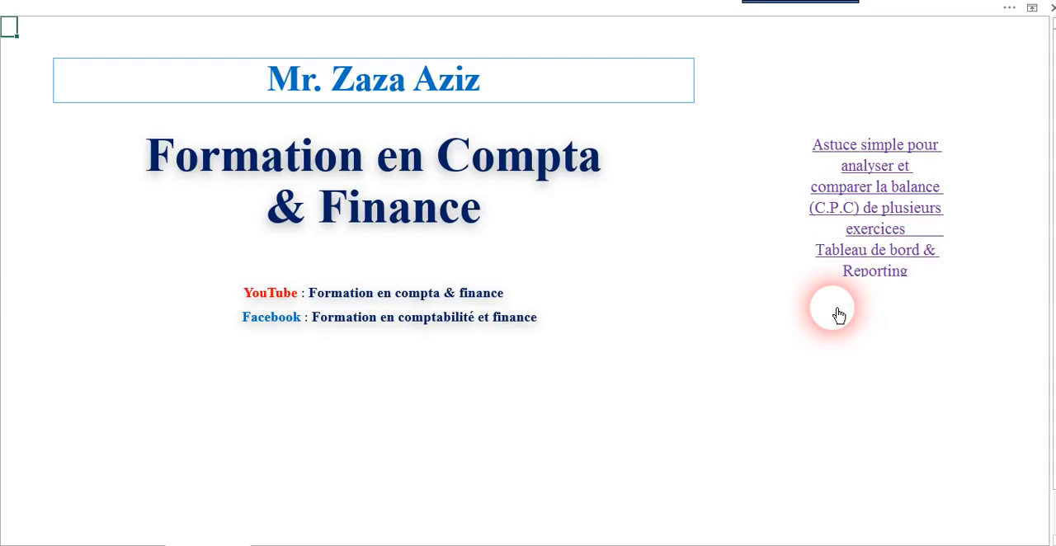
pyautogui.click(864, 206)
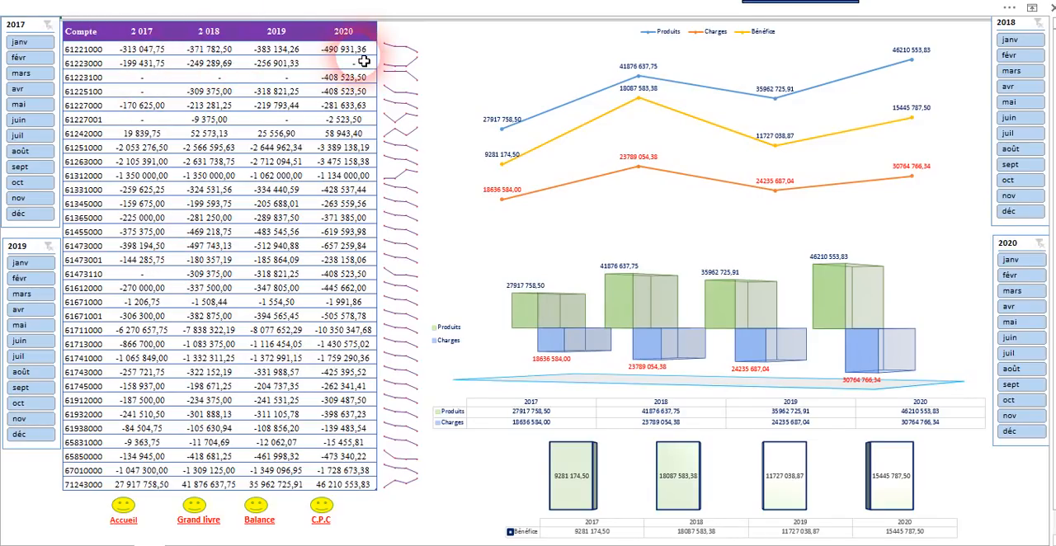
# Step: Examine the account list and the 2017 to 2020 amounts of accounts 61221000, 61223000, 61223100 and 61227001
pyautogui.moveTo(92, 48); pyautogui.dragTo(87, 487)
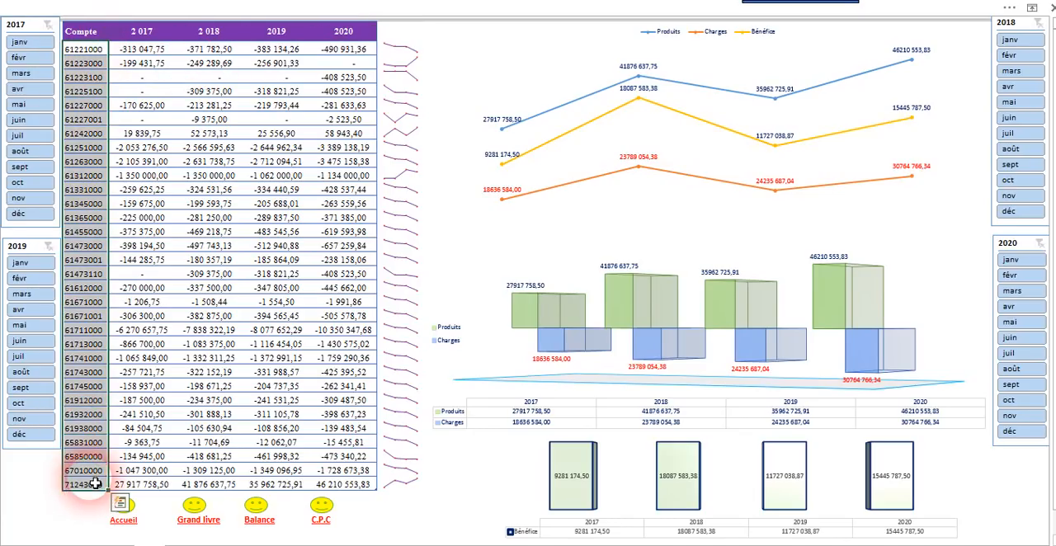
pyautogui.click(157, 54)
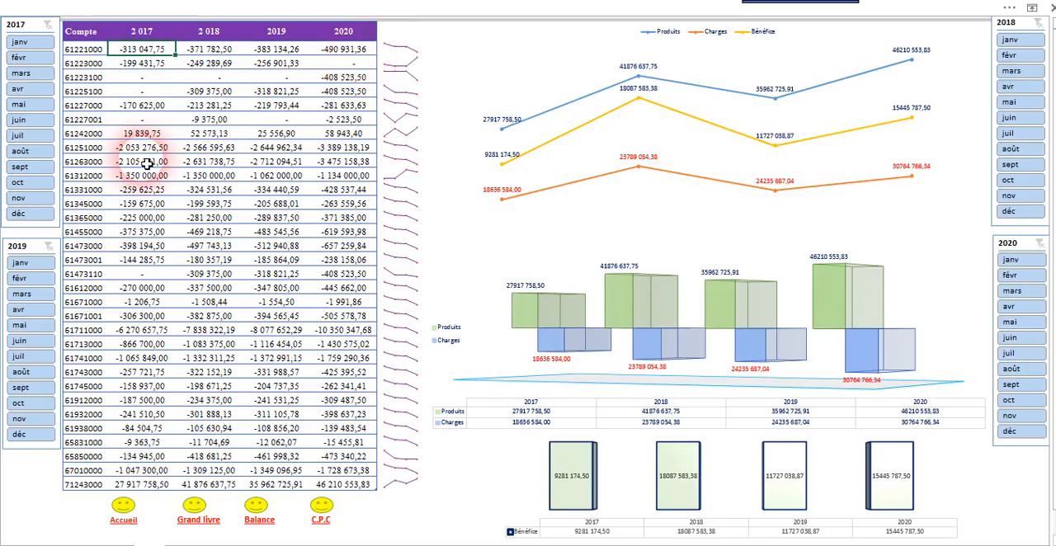
pyautogui.click(350, 64)
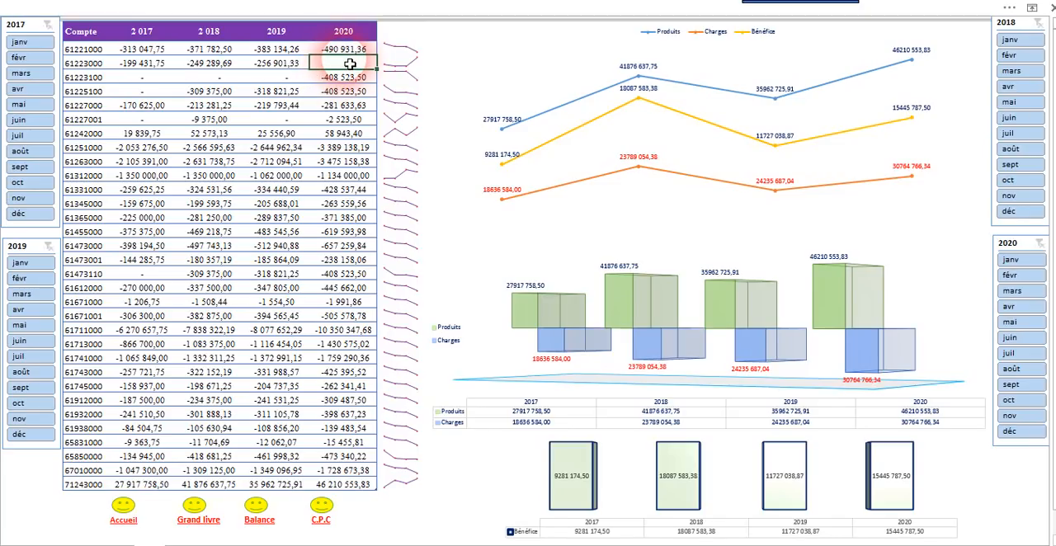
pyautogui.click(341, 80)
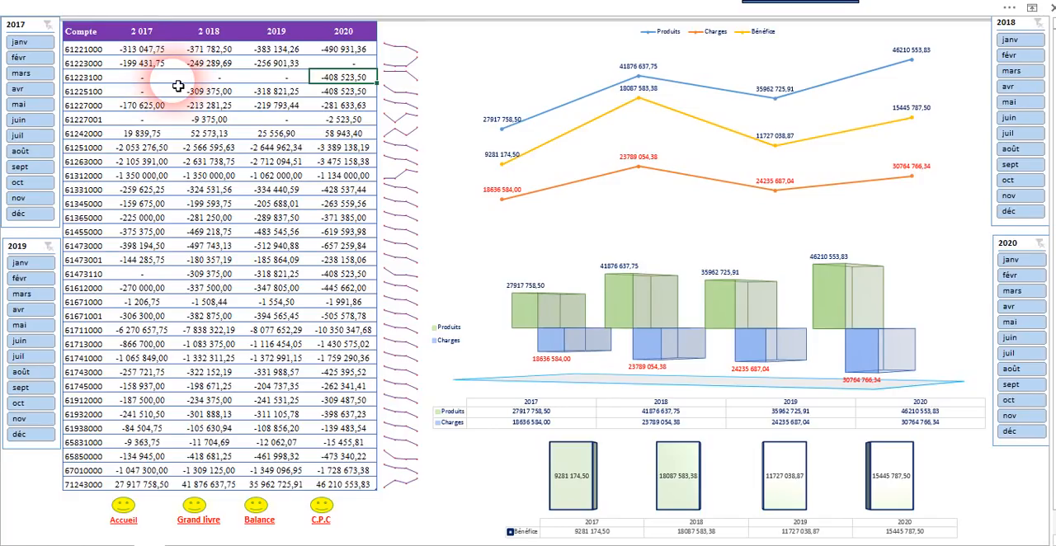
pyautogui.click(143, 123)
pyautogui.click(215, 124)
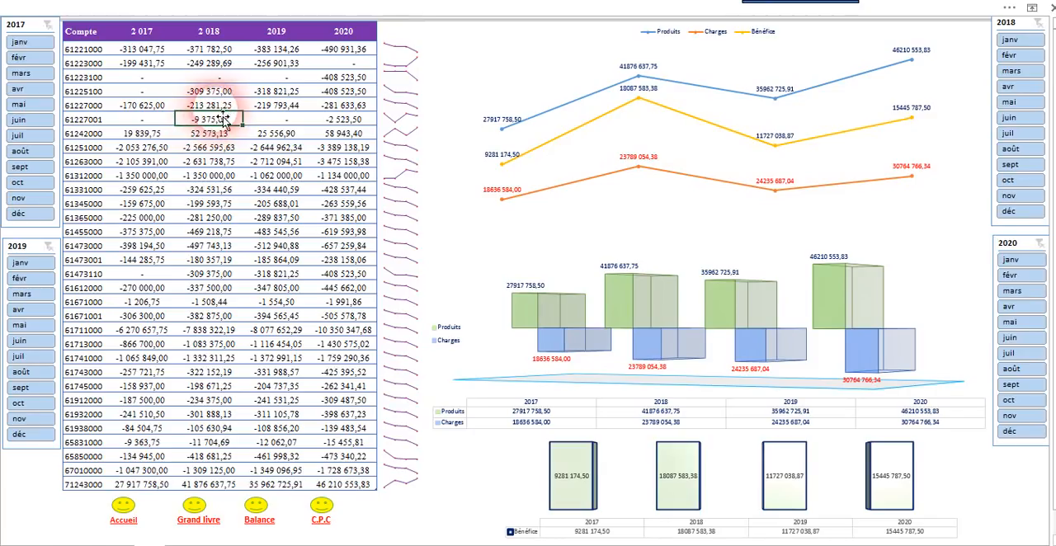
pyautogui.click(154, 124)
pyautogui.click(268, 122)
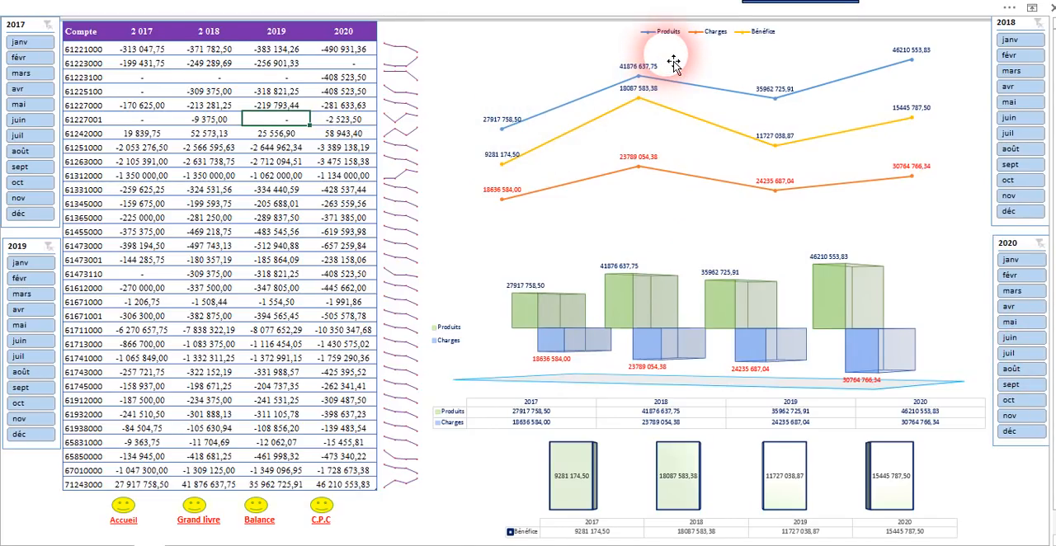
# Step: Examine the line chart, the Produits and Charges column chart, and the Bénéfice chart for the four years
pyautogui.moveTo(543, 152)
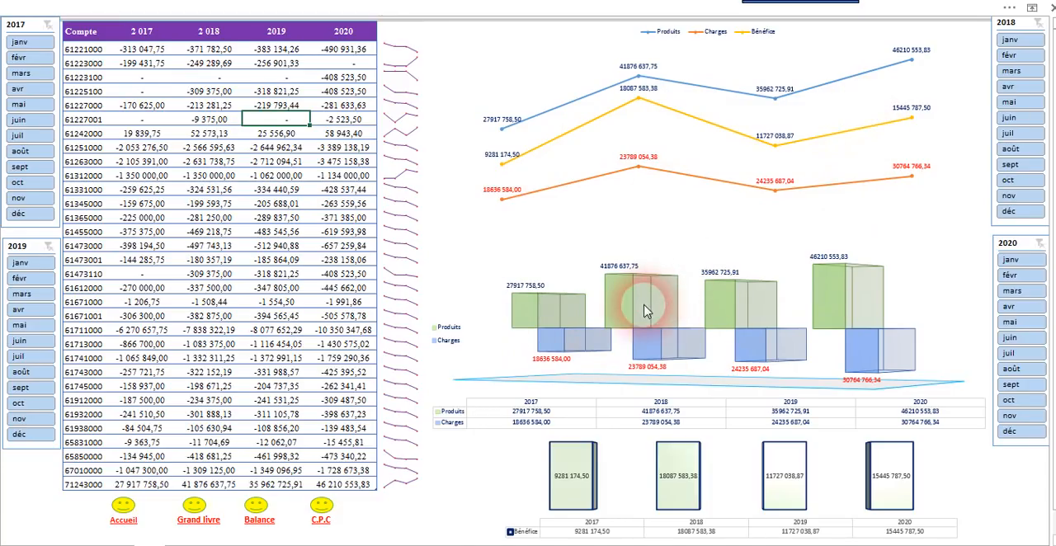
pyautogui.moveTo(648, 306)
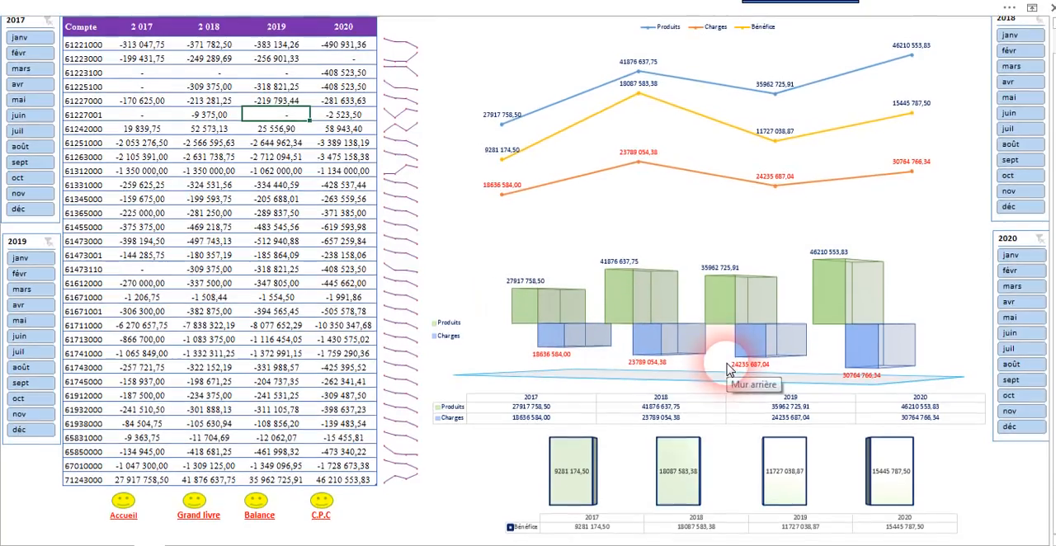
pyautogui.scroll(-1, 727, 370)
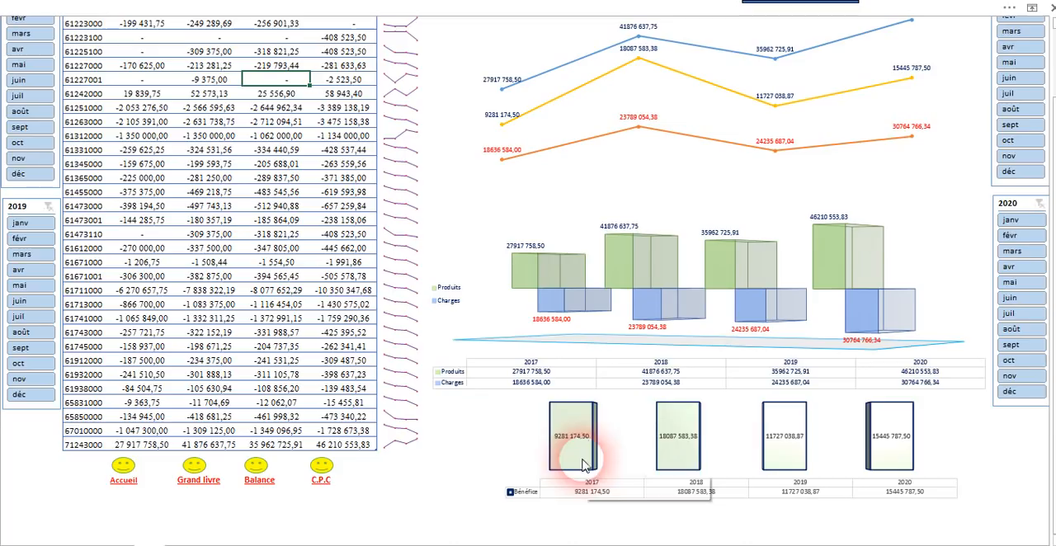
pyautogui.scroll(1, 883, 436)
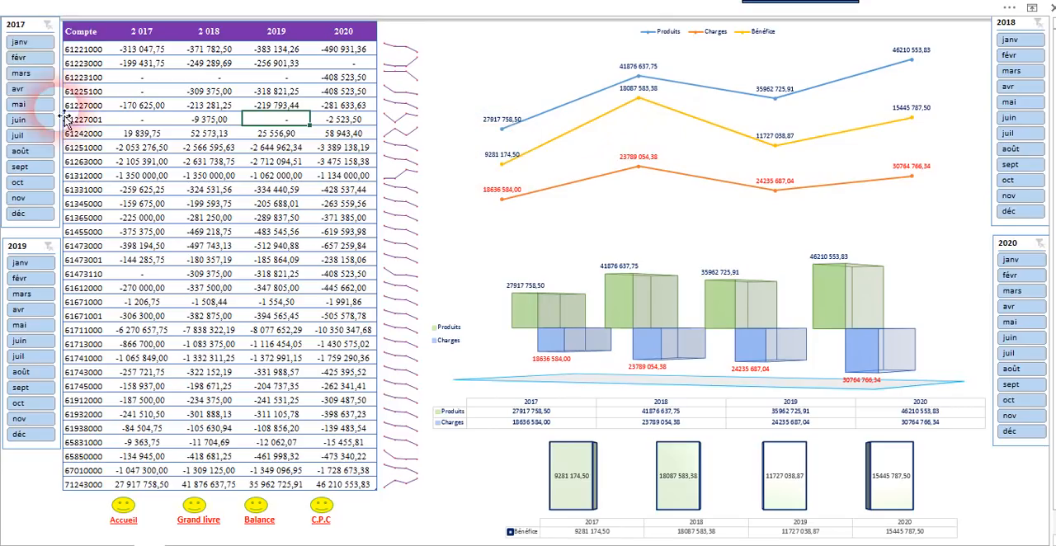
# Step: Filter the 2017, 2019, 2018 and 2020 slicers to the first quarter, janv–mars
pyautogui.click(20, 41)
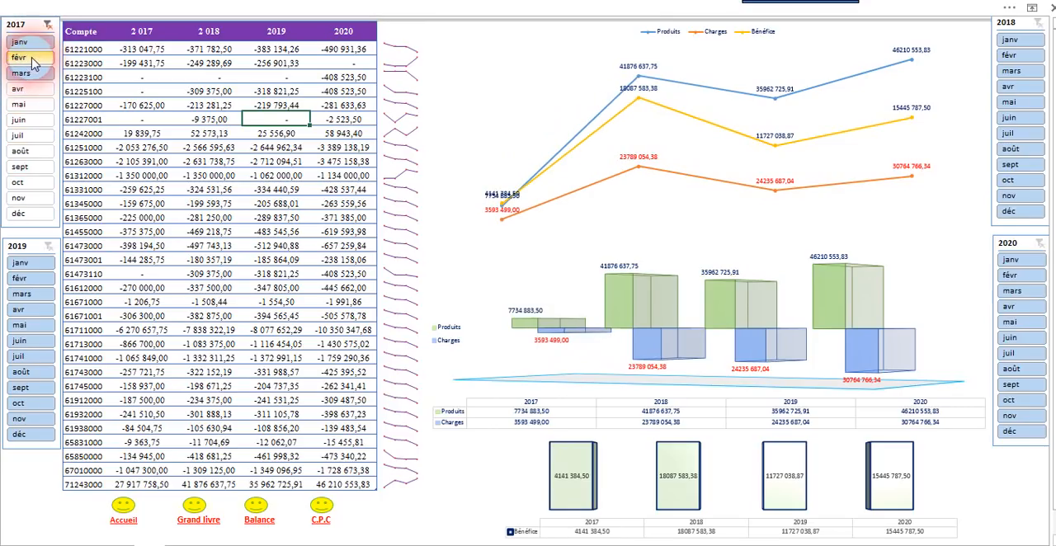
pyautogui.moveTo(25, 278); pyautogui.dragTo(23, 295)
pyautogui.moveTo(1018, 118); pyautogui.dragTo(1023, 78)
pyautogui.moveTo(1028, 260); pyautogui.dragTo(1019, 301)
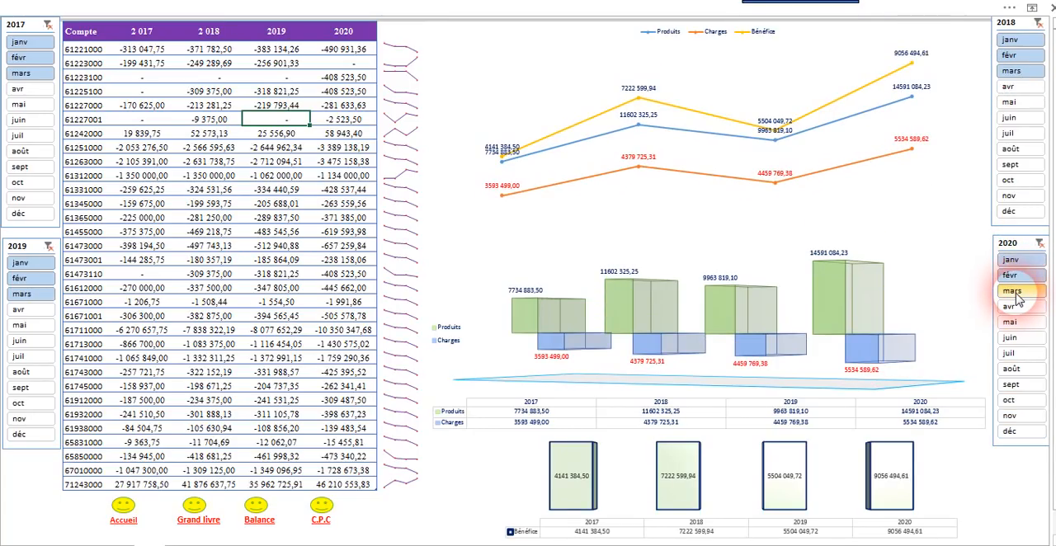
pyautogui.click(678, 229)
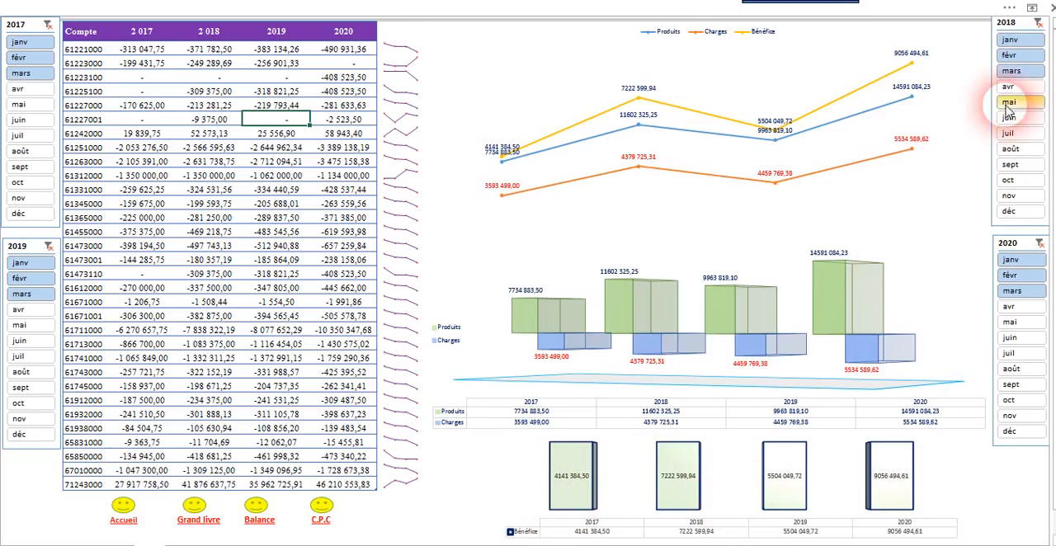
# Step: Clear the month filters of 2018, 2020, 2019 and 2017 one by one, comparing the charts' results
pyautogui.click(1039, 24)
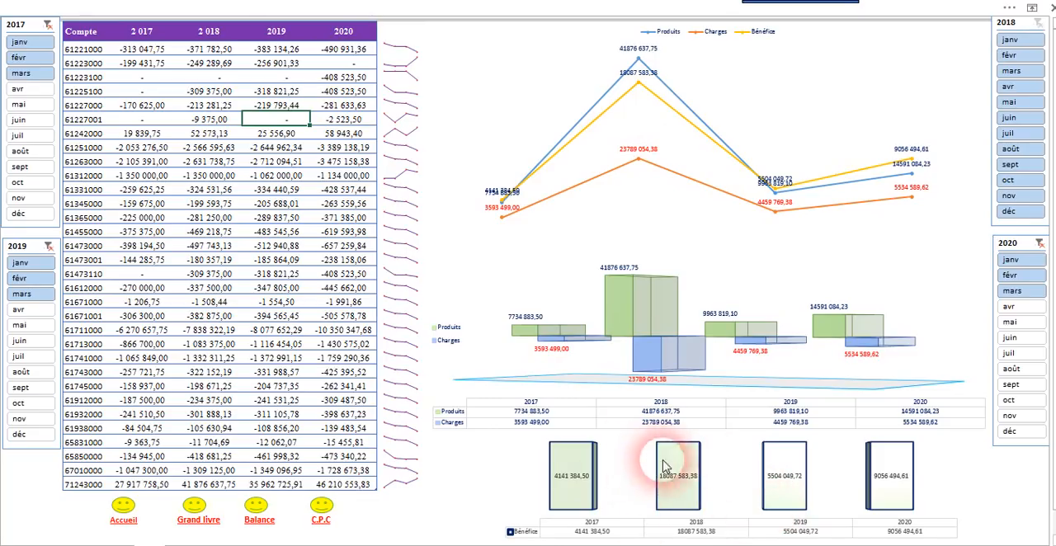
pyautogui.moveTo(665, 490)
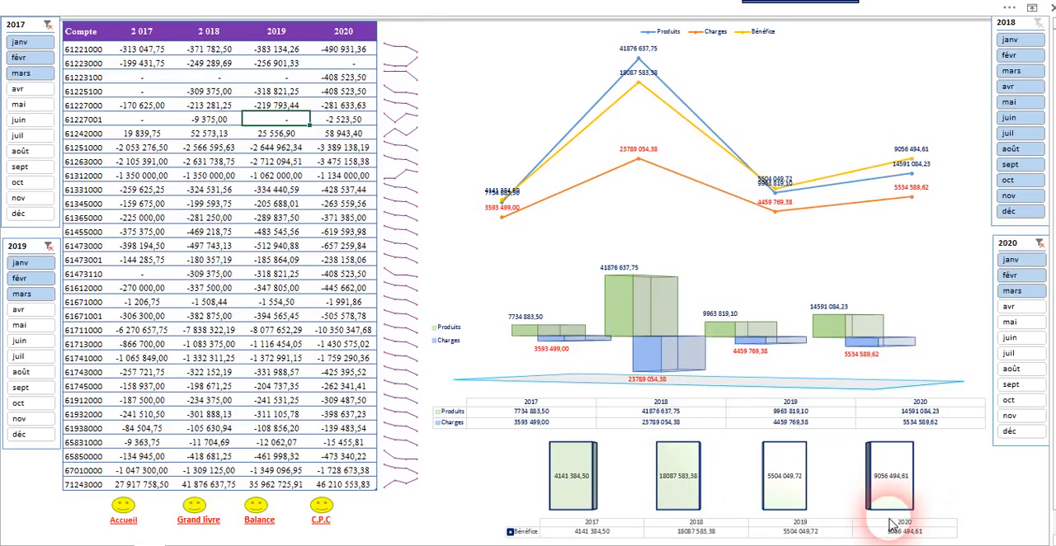
pyautogui.moveTo(883, 491)
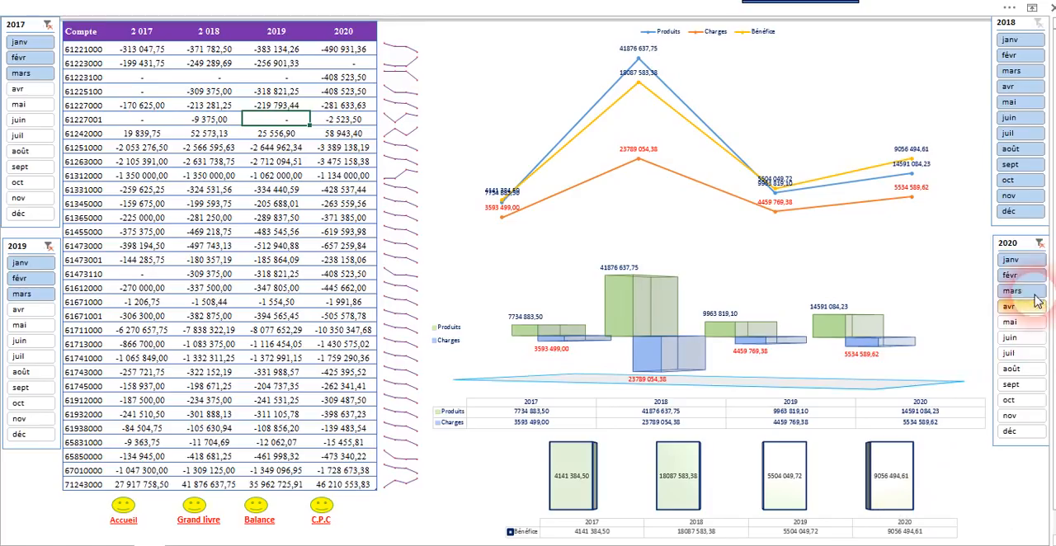
pyautogui.click(1041, 245)
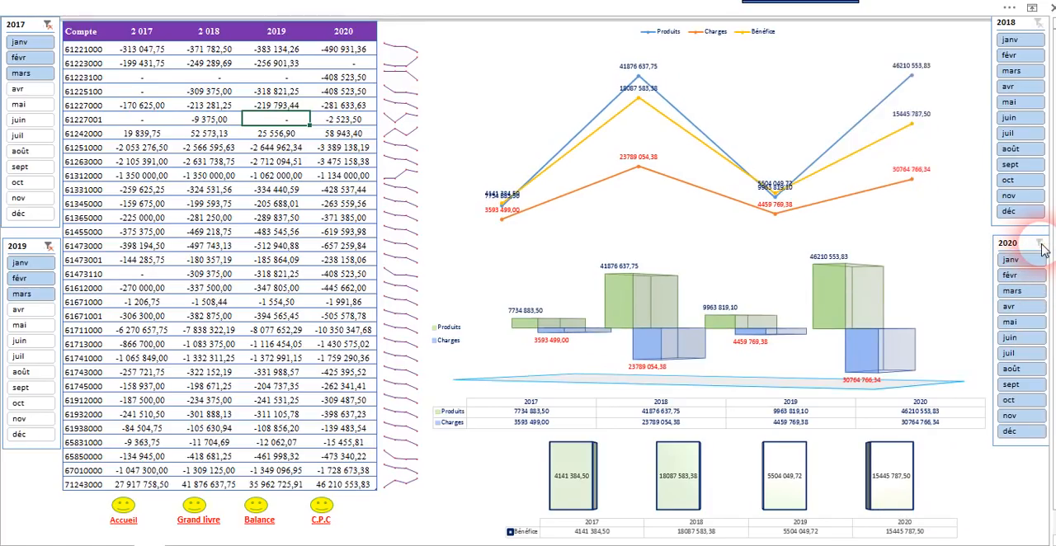
pyautogui.moveTo(905, 494)
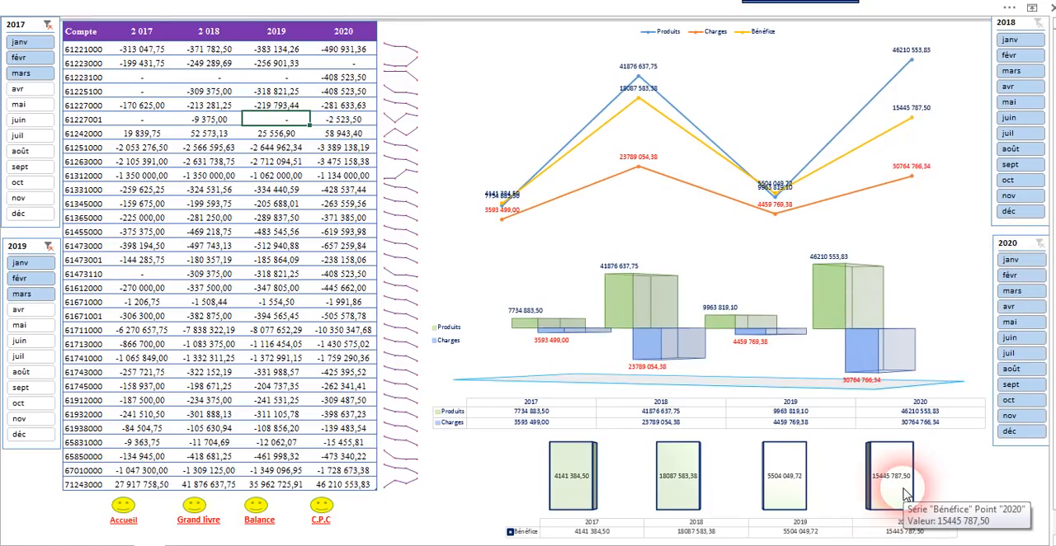
pyautogui.click(47, 245)
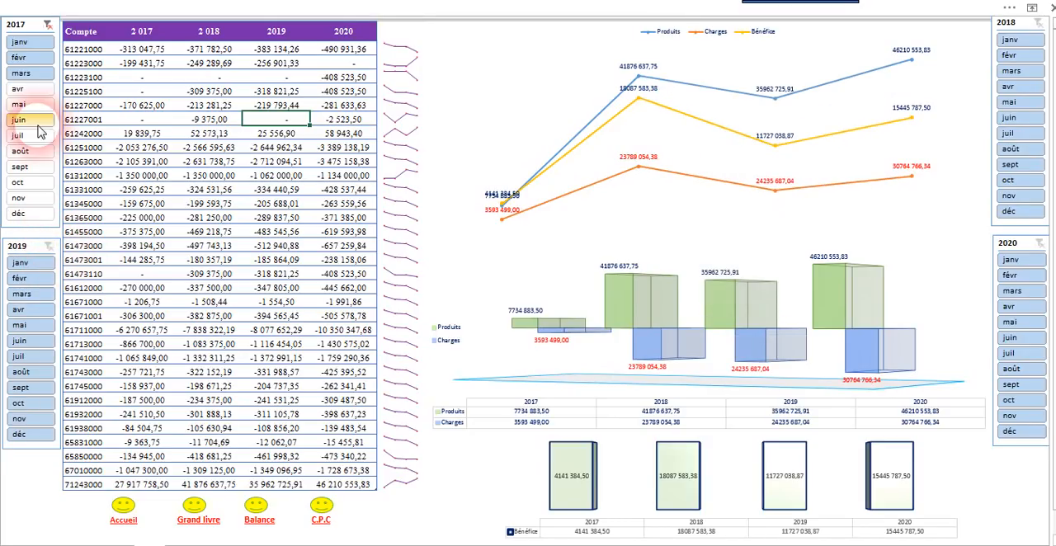
pyautogui.click(47, 29)
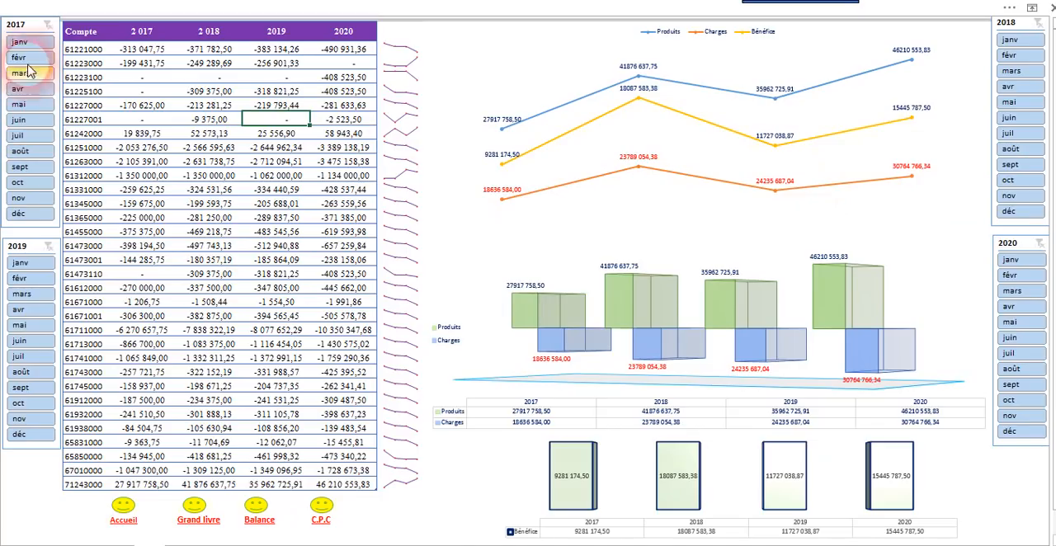
# Step: Try filtering the 2017 slicer to janv–juin and clear that filter
pyautogui.moveTo(28, 45); pyautogui.dragTo(15, 121)
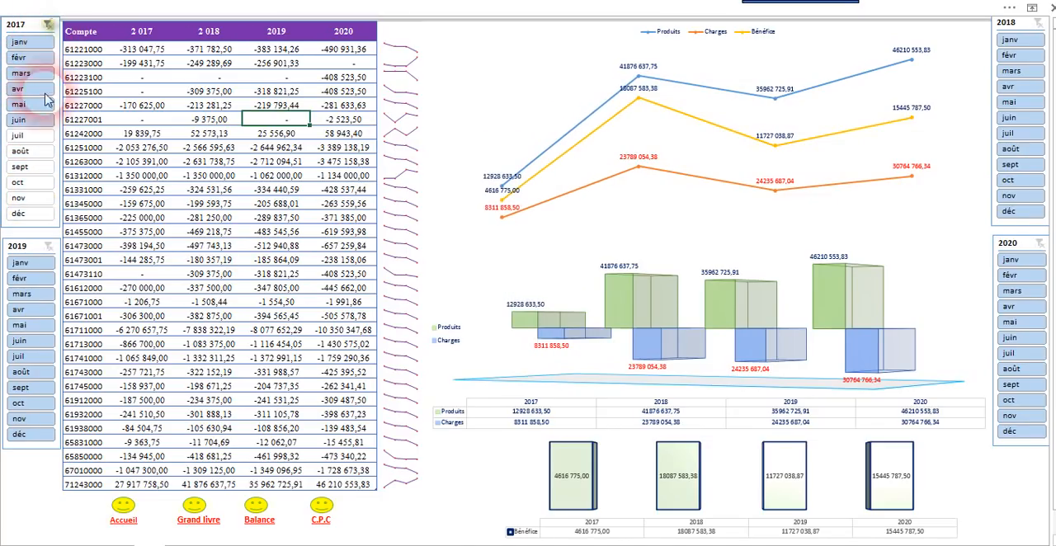
pyautogui.click(50, 26)
# Step: Filter the 2019 slicer to janv–mai, and the 2018 and 2020 slicers to mars–juin
pyautogui.moveTo(23, 264); pyautogui.dragTo(29, 334)
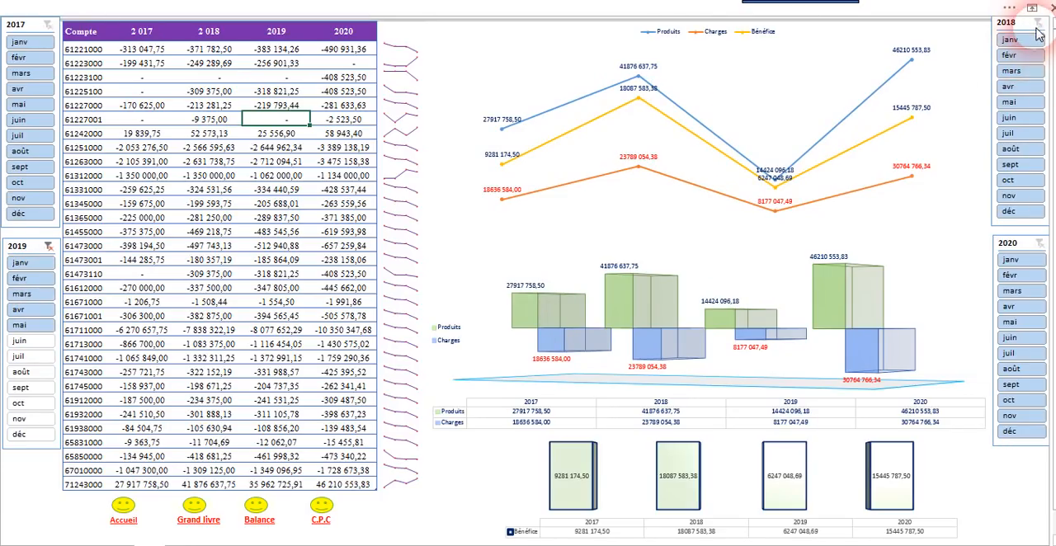
pyautogui.moveTo(1027, 71); pyautogui.dragTo(1022, 135)
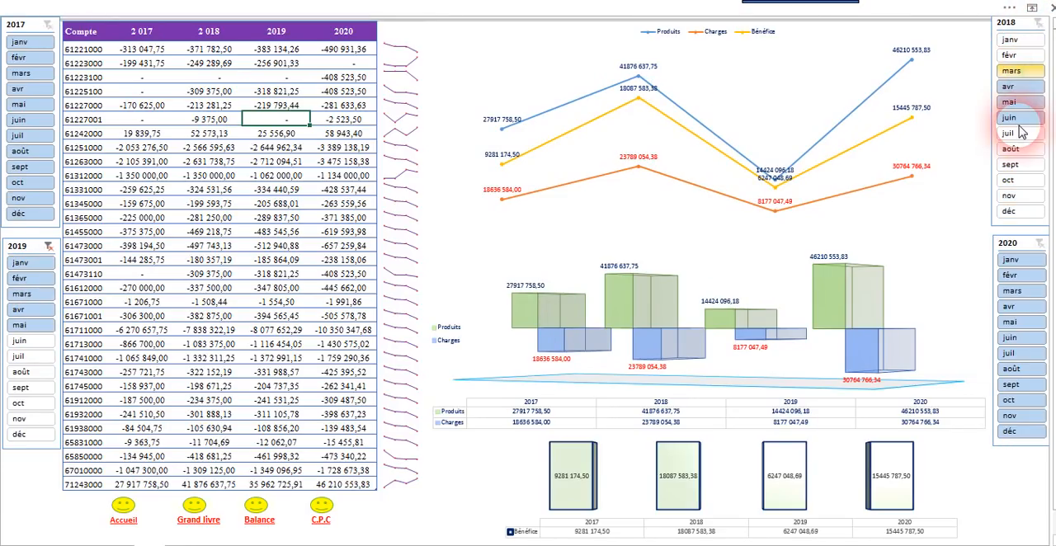
pyautogui.moveTo(1021, 290); pyautogui.dragTo(973, 343)
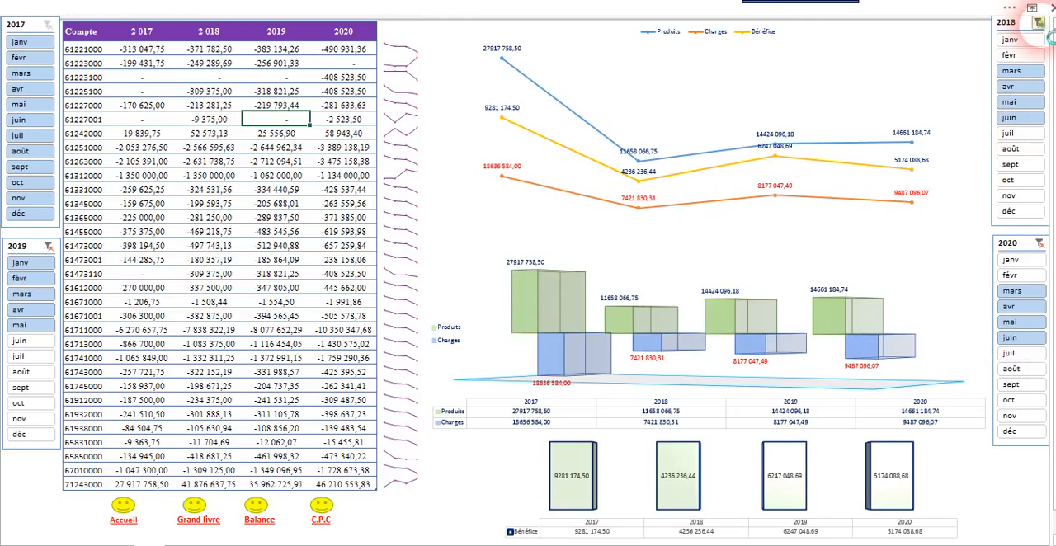
# Step: Clear the month filters of the 2018, 2020 and 2019 slicers
pyautogui.click(1037, 23)
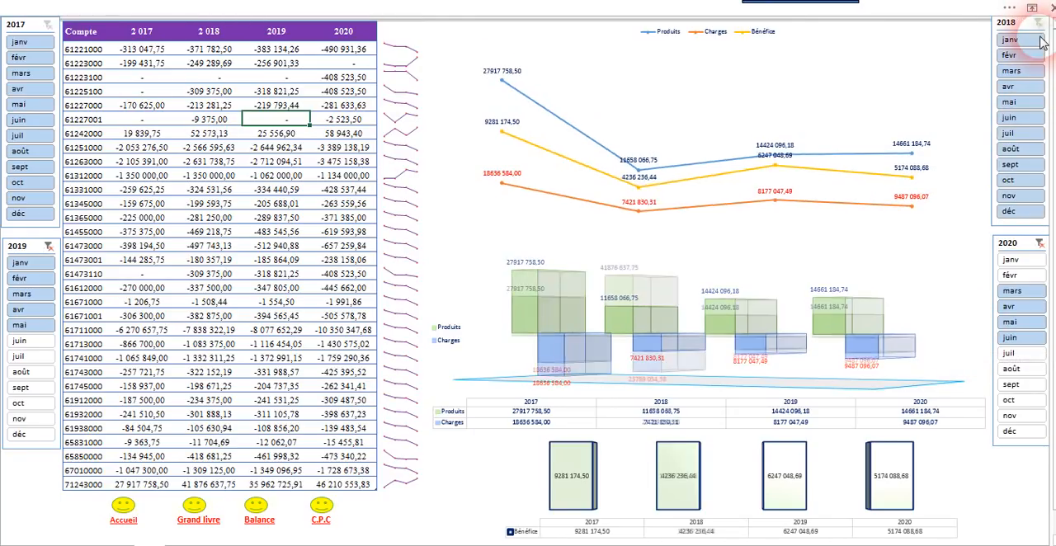
pyautogui.click(1040, 245)
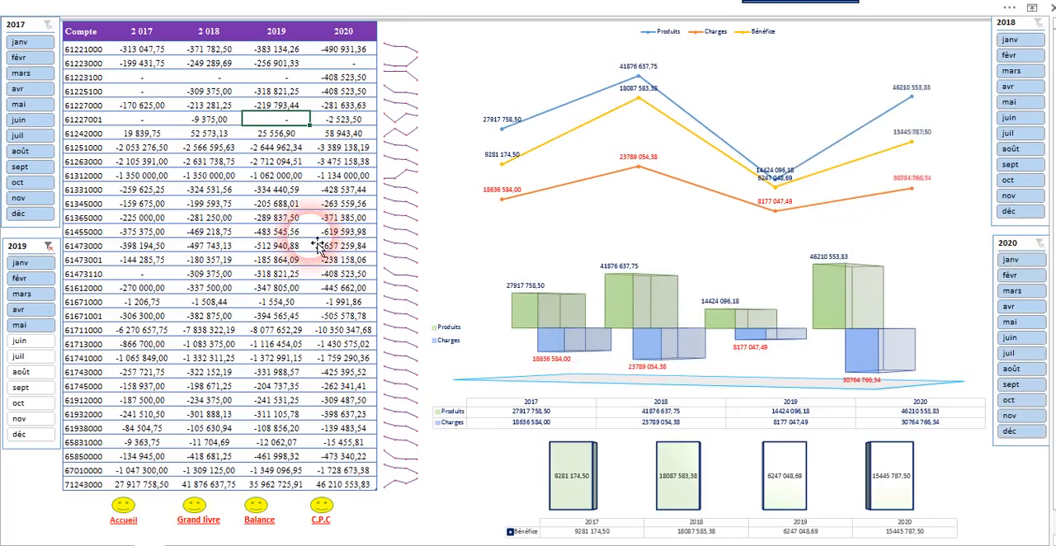
pyautogui.click(50, 248)
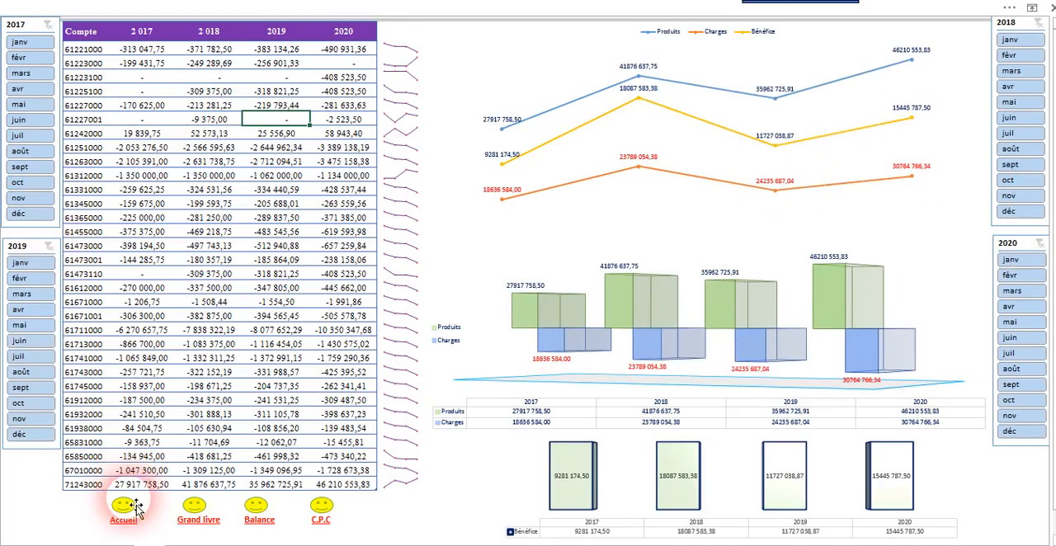
# Step: Open the Grand livre sheet from the dashboard and look through its 2017 and 2018 ledger tables across to 2020
pyautogui.click(209, 524)
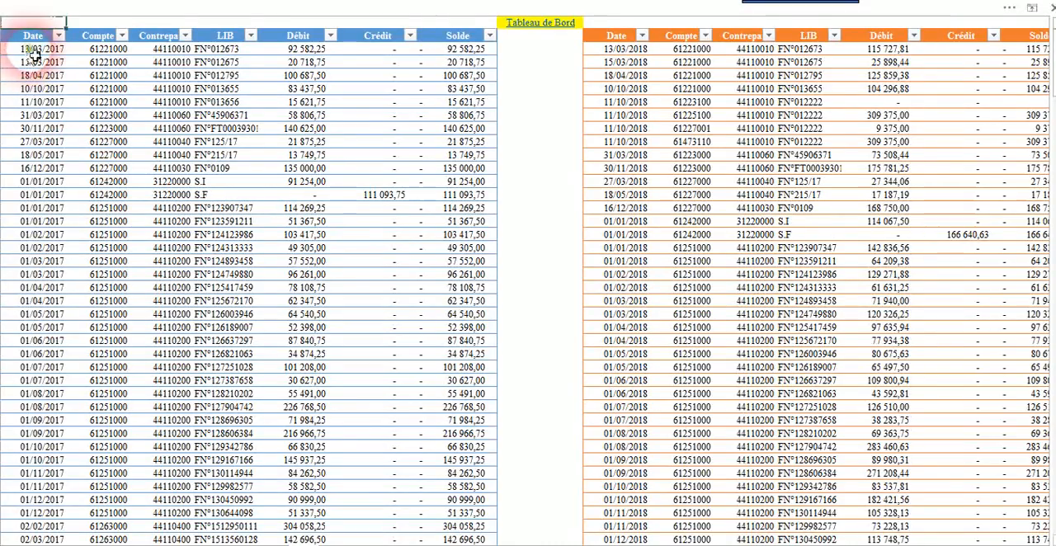
pyautogui.moveTo(681, 129); pyautogui.dragTo(904, 275)
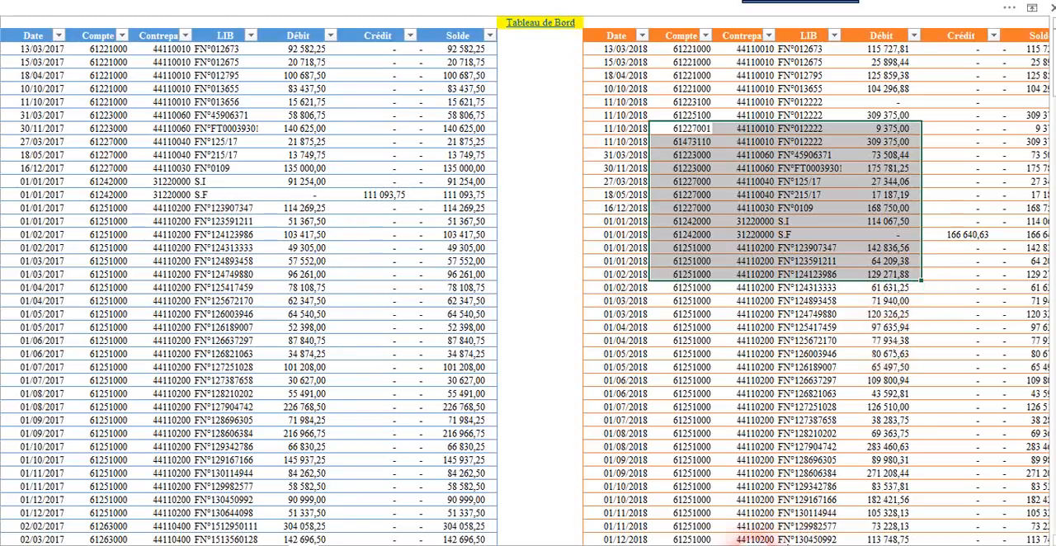
pyautogui.moveTo(752, 536); pyautogui.dragTo(1014, 532)
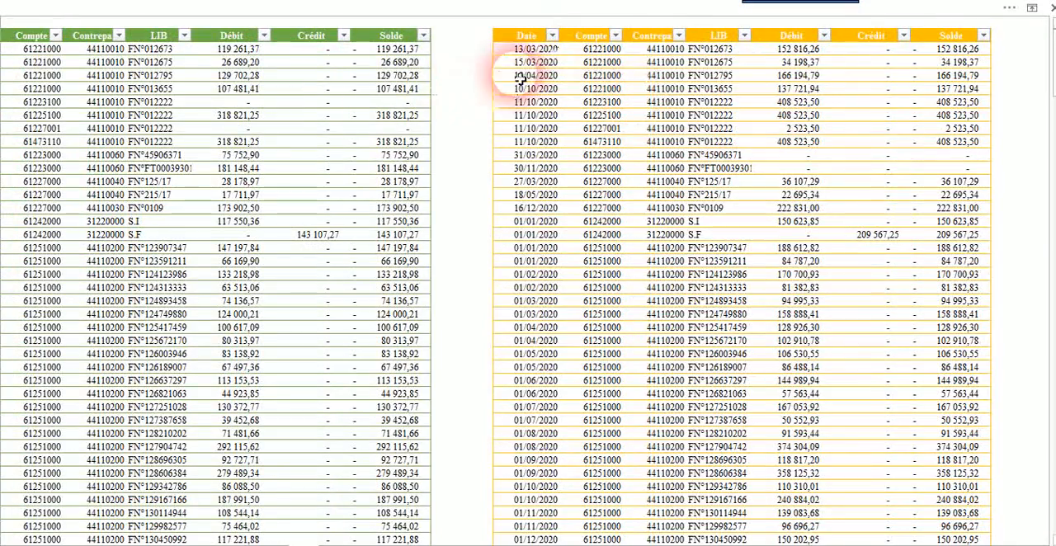
# Step: Examine the 2020 ledger table's headers and entries through to Solde, and return to the Tableau de Bord
pyautogui.click(589, 33)
pyautogui.click(657, 38)
pyautogui.click(883, 36)
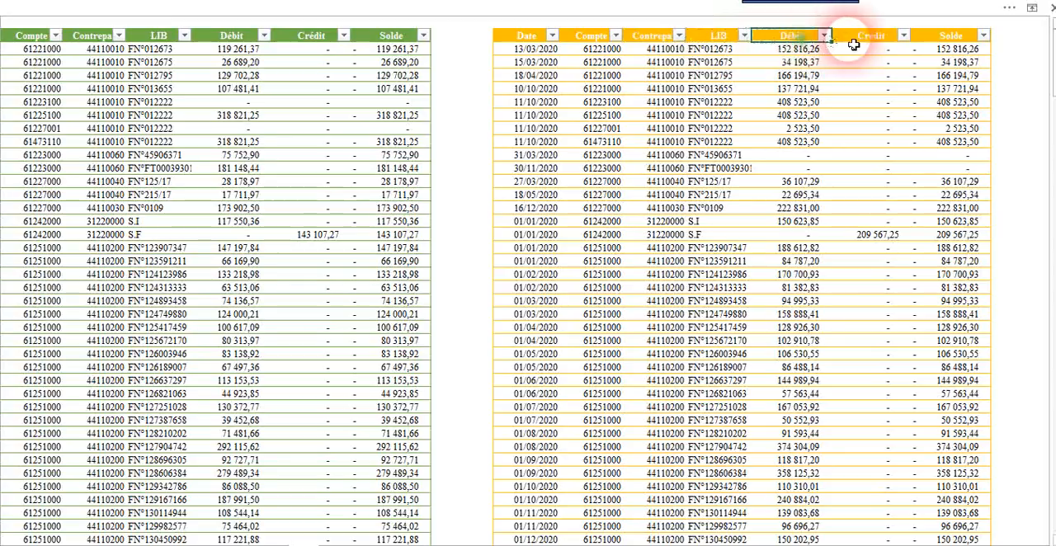
pyautogui.moveTo(532, 48); pyautogui.dragTo(747, 207)
pyautogui.moveTo(779, 283); pyautogui.dragTo(879, 523)
pyautogui.click(953, 60)
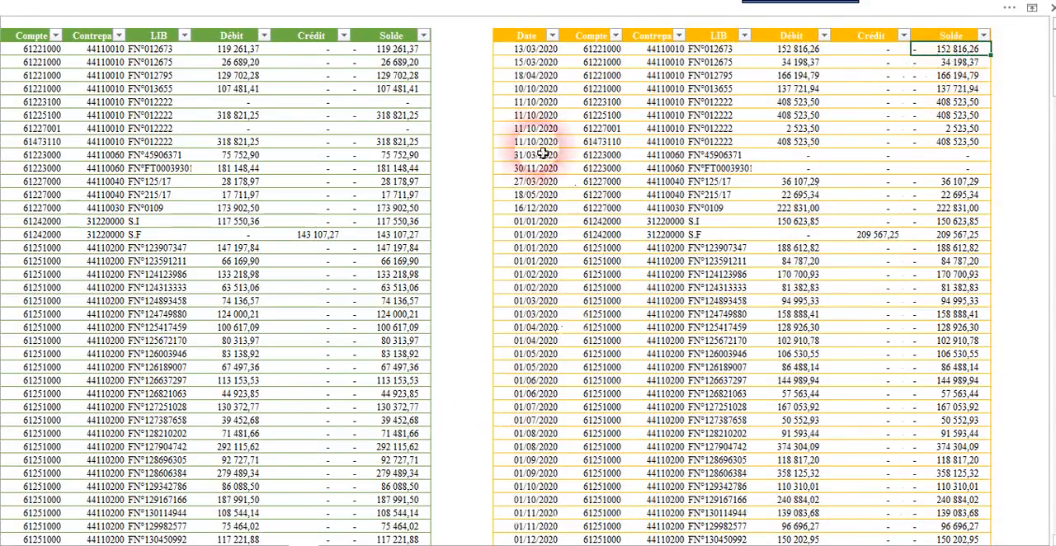
pyautogui.moveTo(906, 545); pyautogui.dragTo(667, 545)
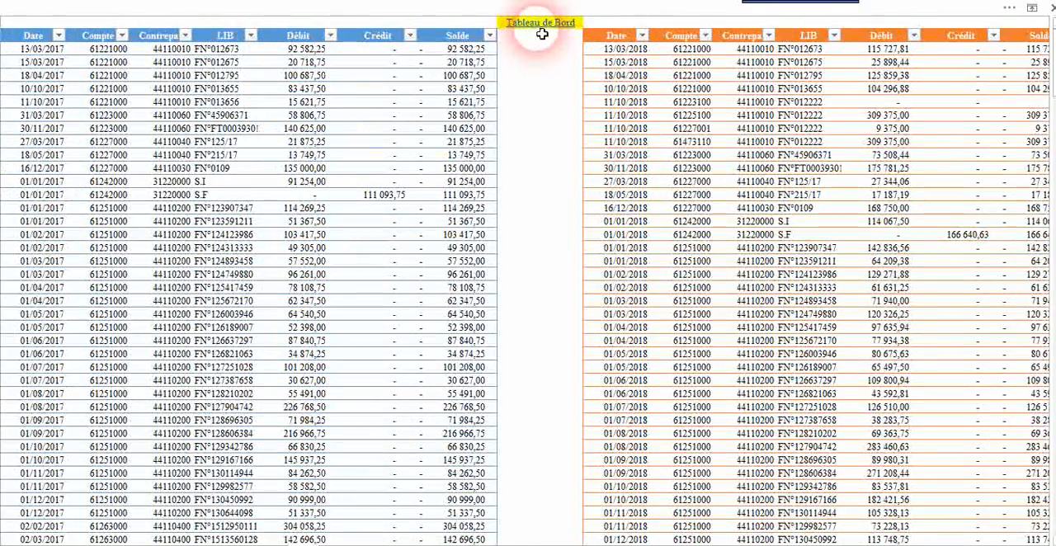
pyautogui.click(541, 24)
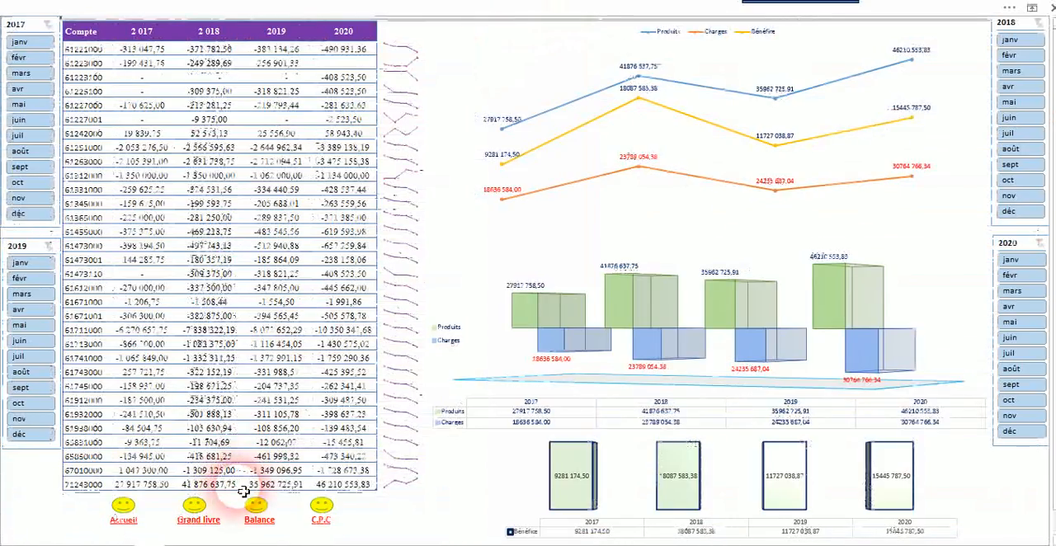
# Step: Examine the 2017 to 2020 account tables on the Balance sheet and return to the Tableau de Bord
pyautogui.click(258, 519)
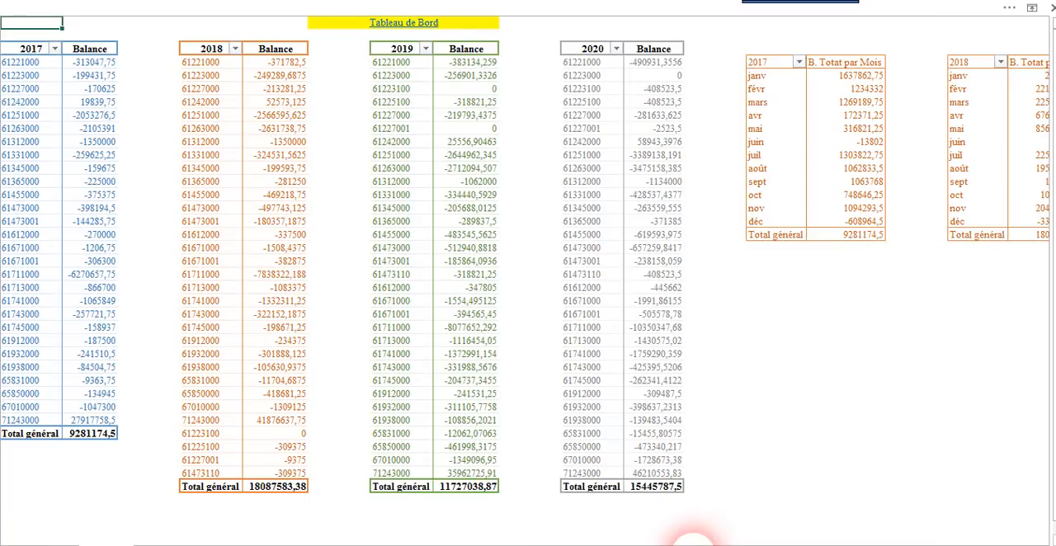
pyautogui.moveTo(31, 64); pyautogui.dragTo(101, 417)
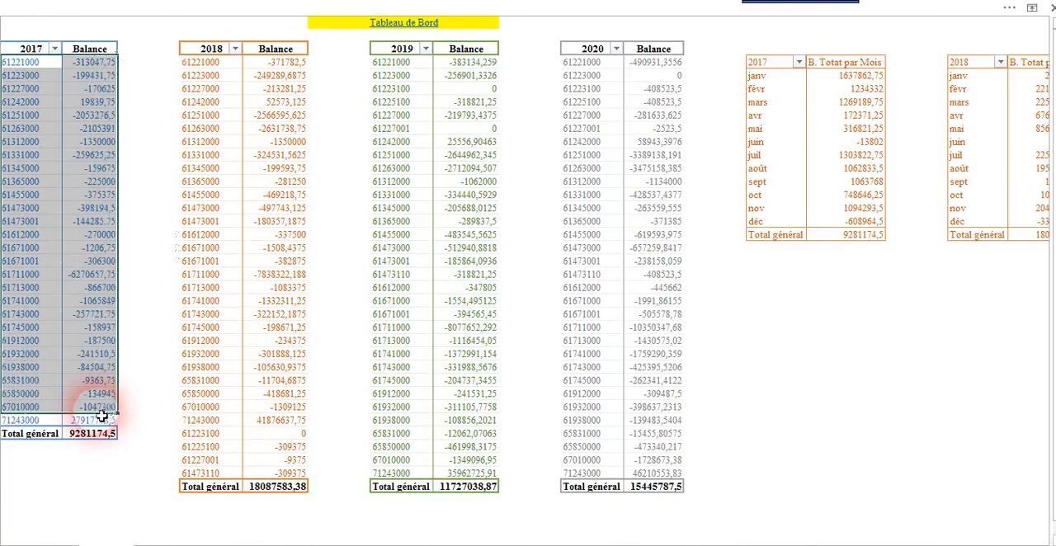
pyautogui.click(213, 52)
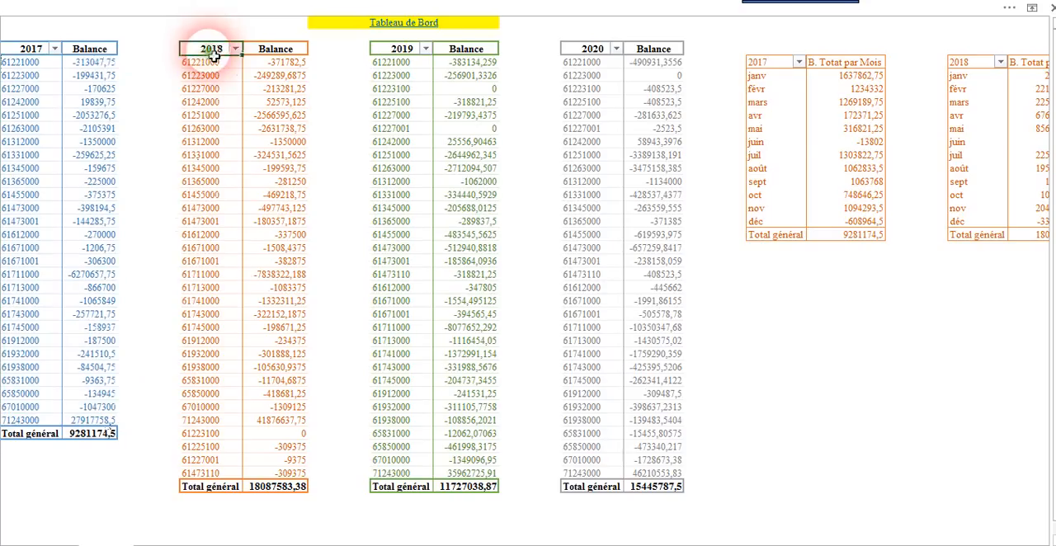
pyautogui.click(407, 51)
pyautogui.click(598, 53)
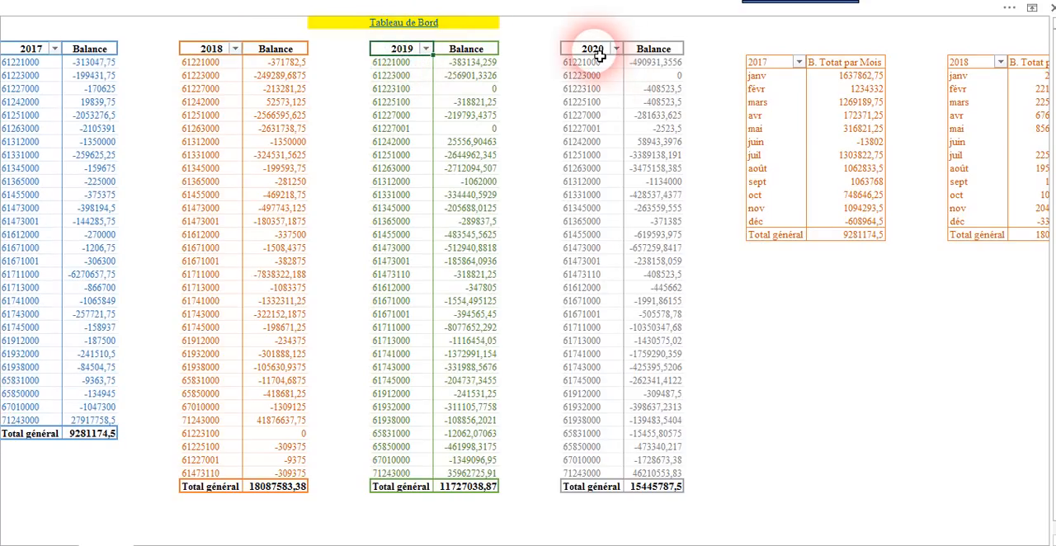
pyautogui.click(413, 399)
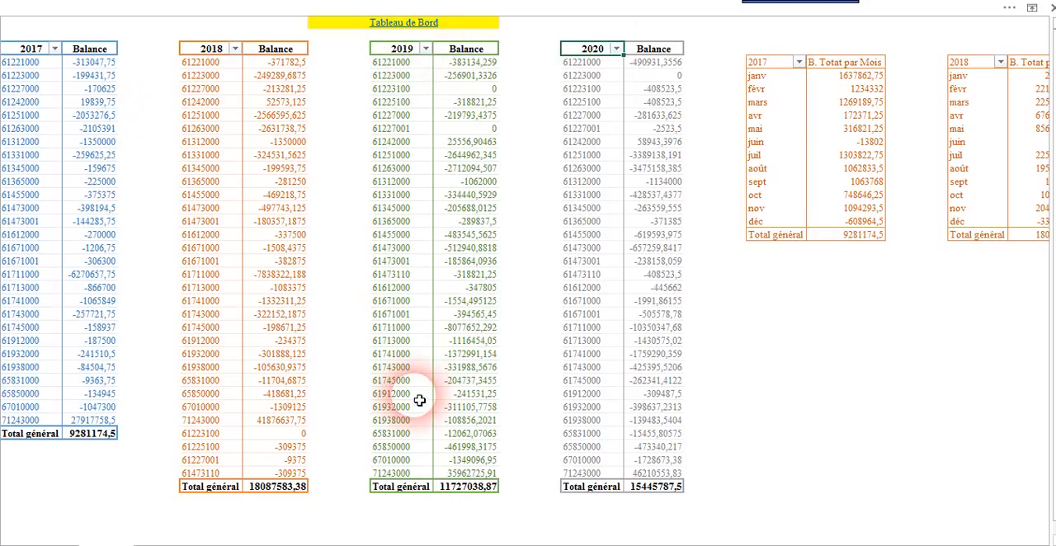
pyautogui.moveTo(8, 454); pyautogui.dragTo(170, 495)
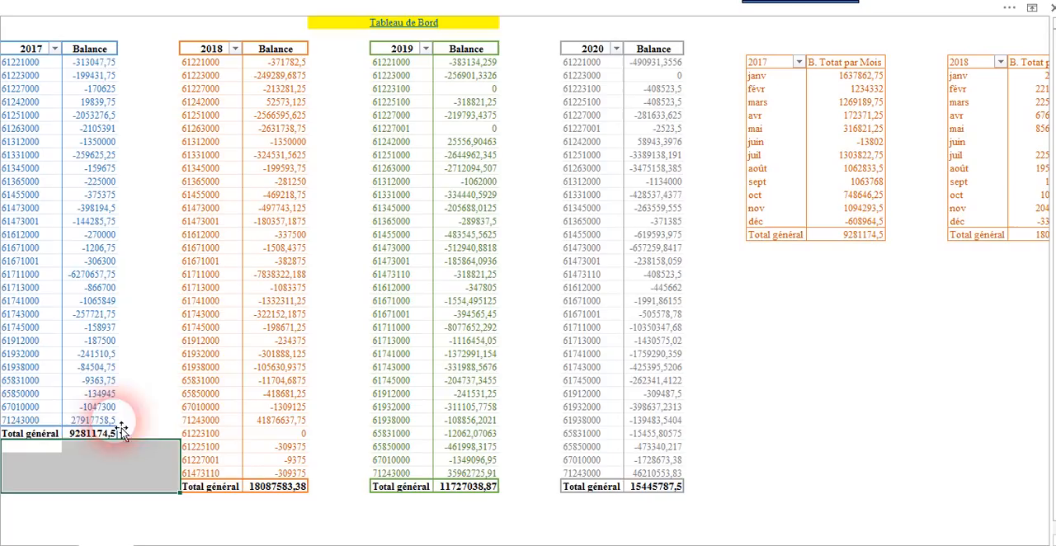
pyautogui.click(84, 208)
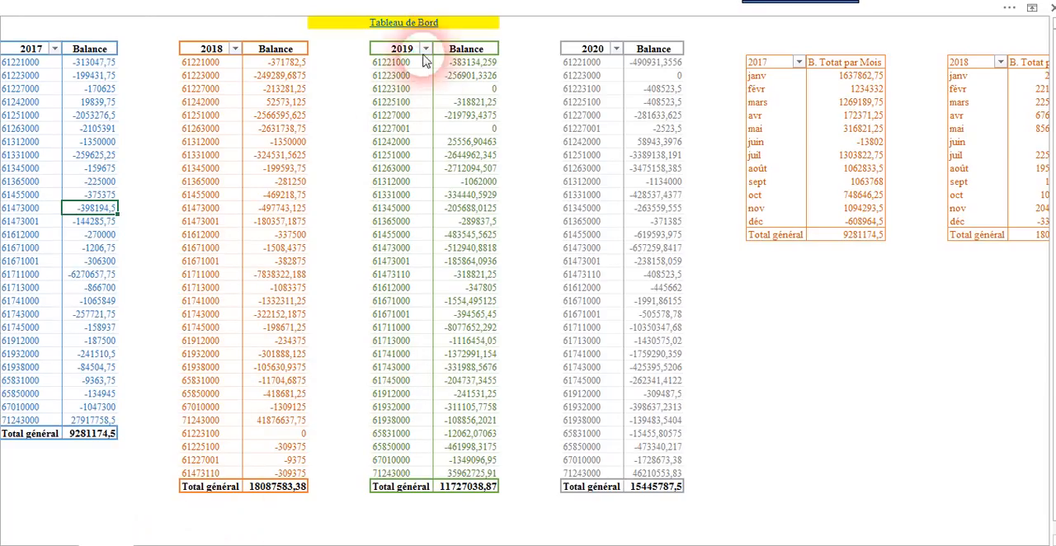
pyautogui.click(403, 23)
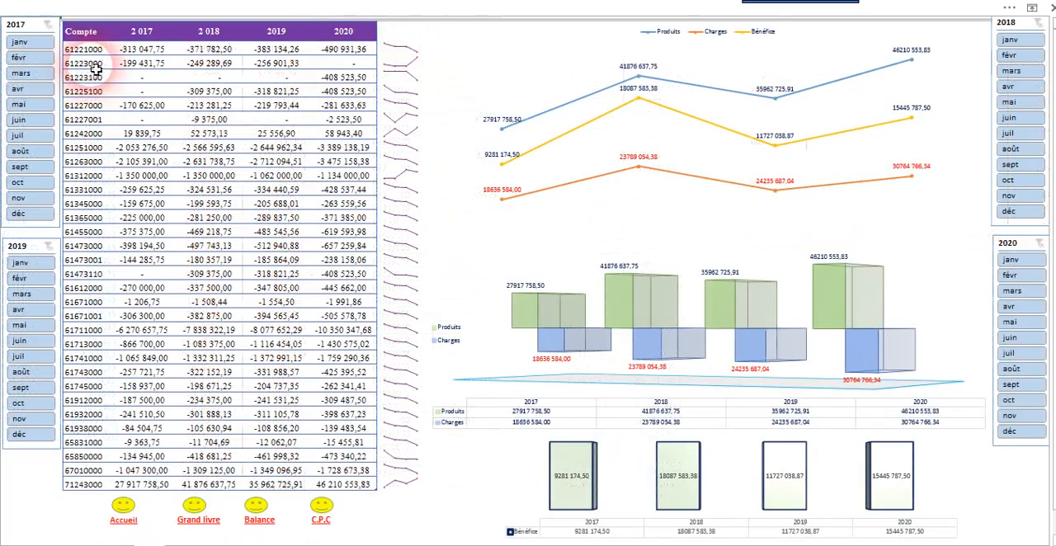
# Step: Highlight the dashboard's account numbers and examine the 2017 to 2020 monthly total tables on the Balance sheet
pyautogui.moveTo(98, 54); pyautogui.dragTo(85, 468)
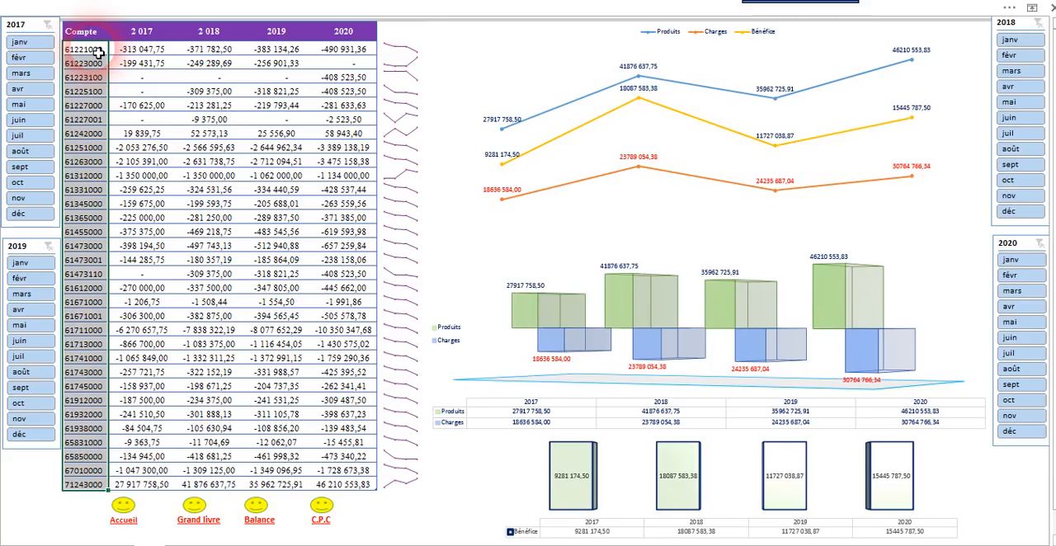
pyautogui.click(261, 527)
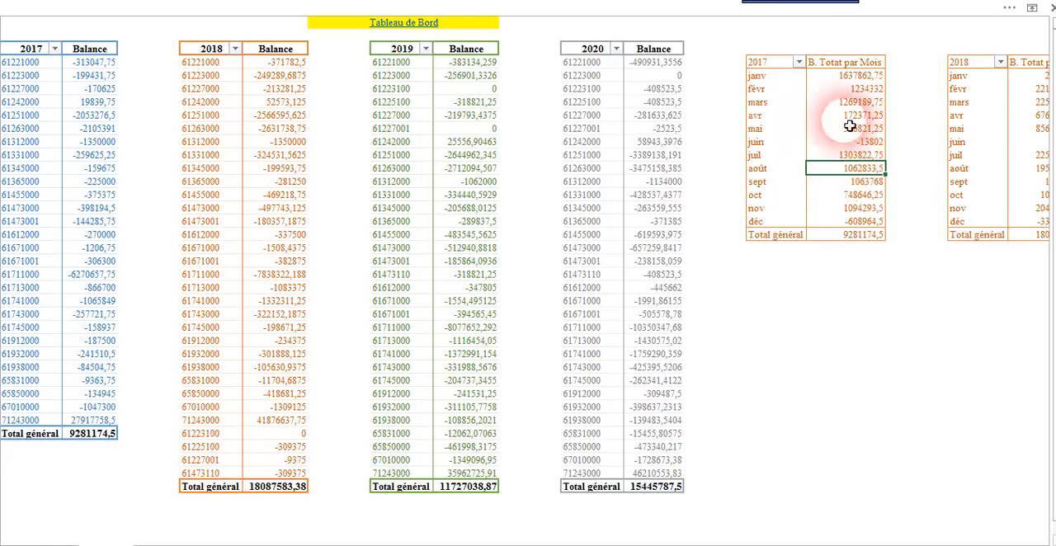
pyautogui.moveTo(773, 537); pyautogui.dragTo(916, 542)
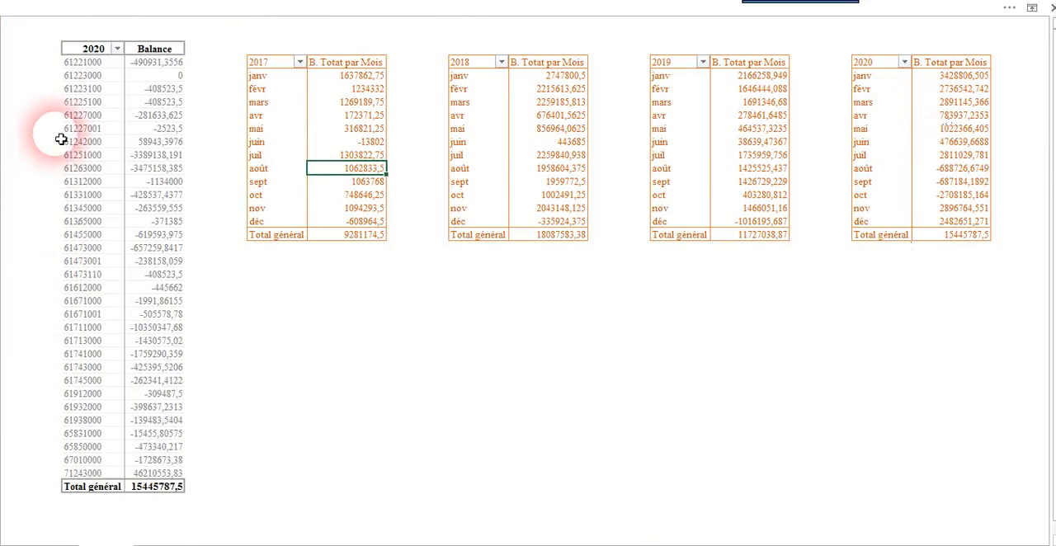
pyautogui.moveTo(895, 541); pyautogui.dragTo(695, 542)
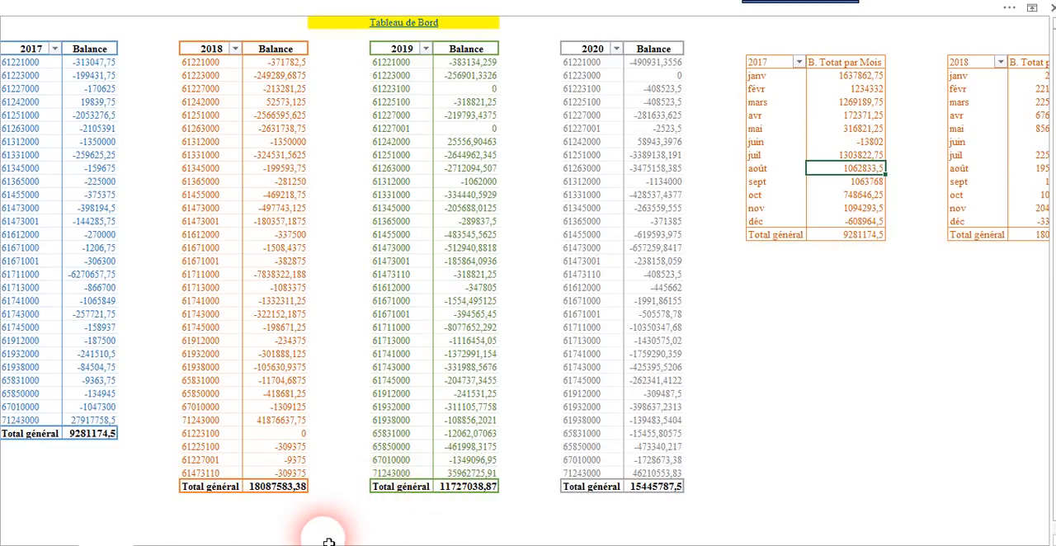
# Step: Check the Date columns of the 2017 and 2018 tables on the ledger sheet and return to the Tableau de Bord
pyautogui.click(301, 540)
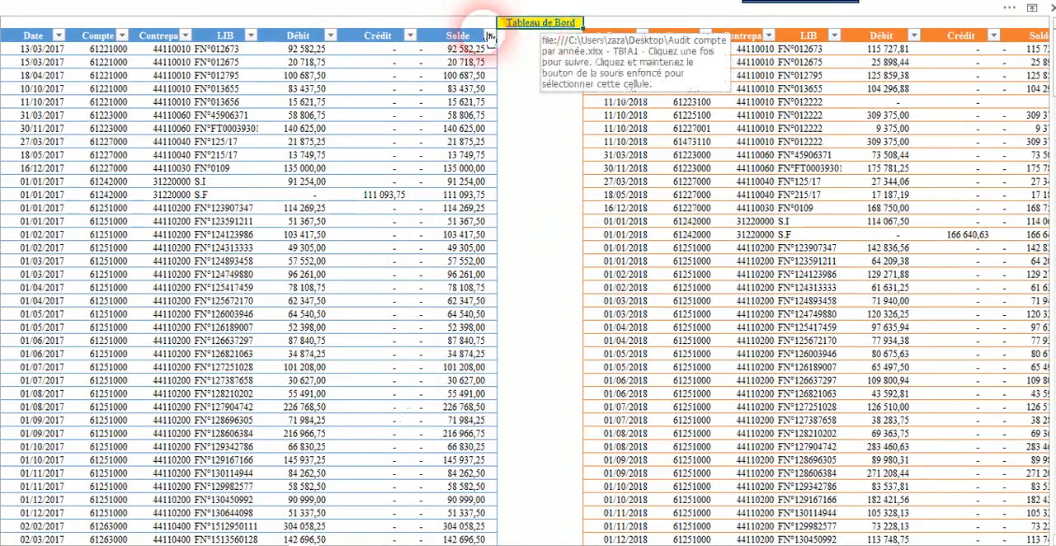
pyautogui.moveTo(68, 98); pyautogui.dragTo(58, 200)
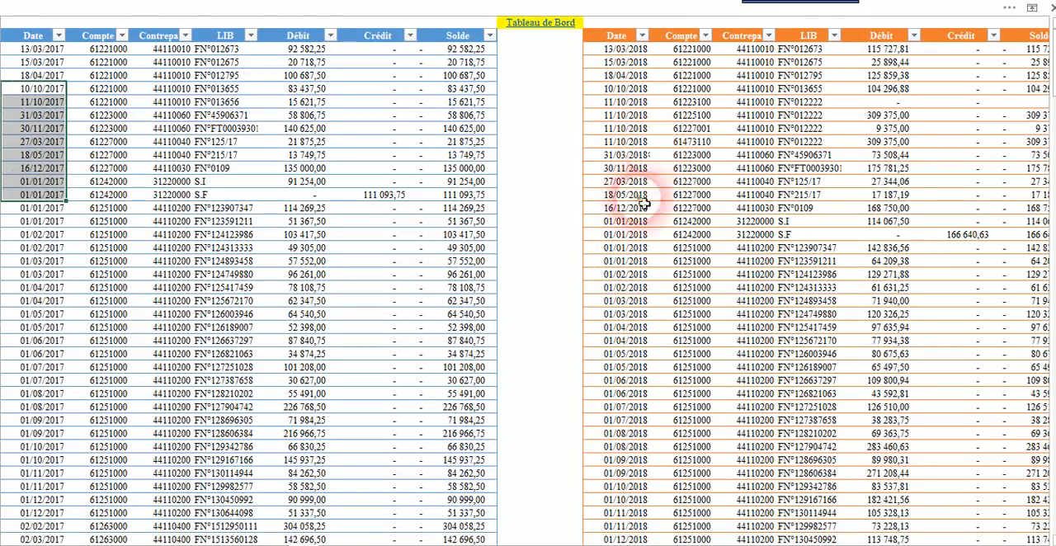
pyautogui.moveTo(627, 154); pyautogui.dragTo(627, 247)
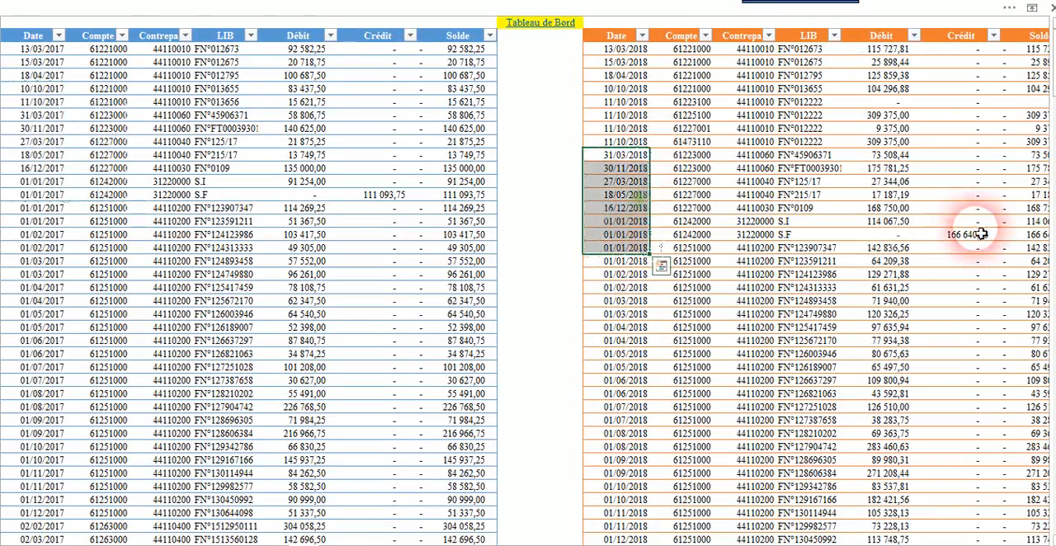
pyautogui.click(553, 32)
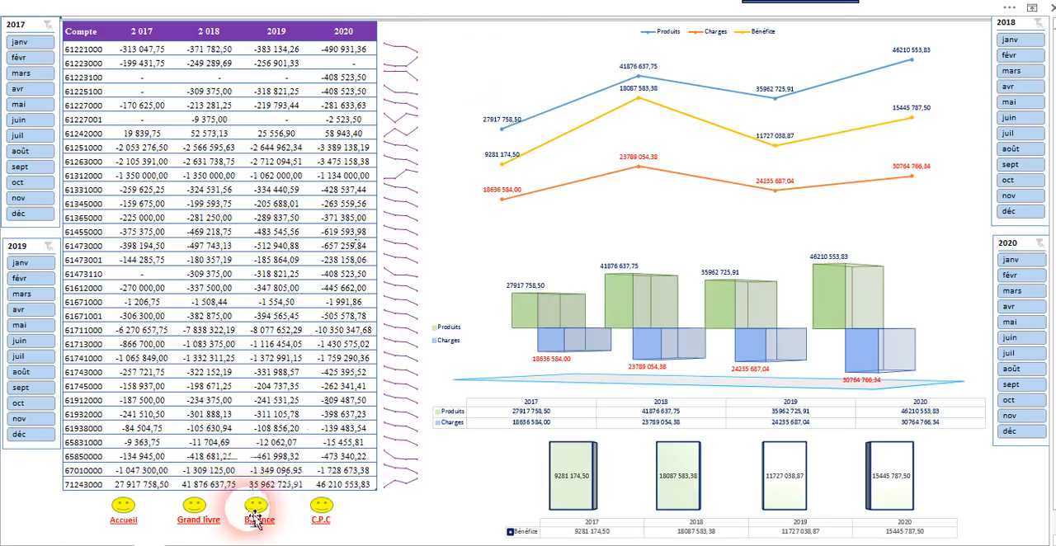
# Step: Examine the expense and income pivot tables by year on the C.P.C sheet and return to the Tableau de Bord
pyautogui.click(321, 521)
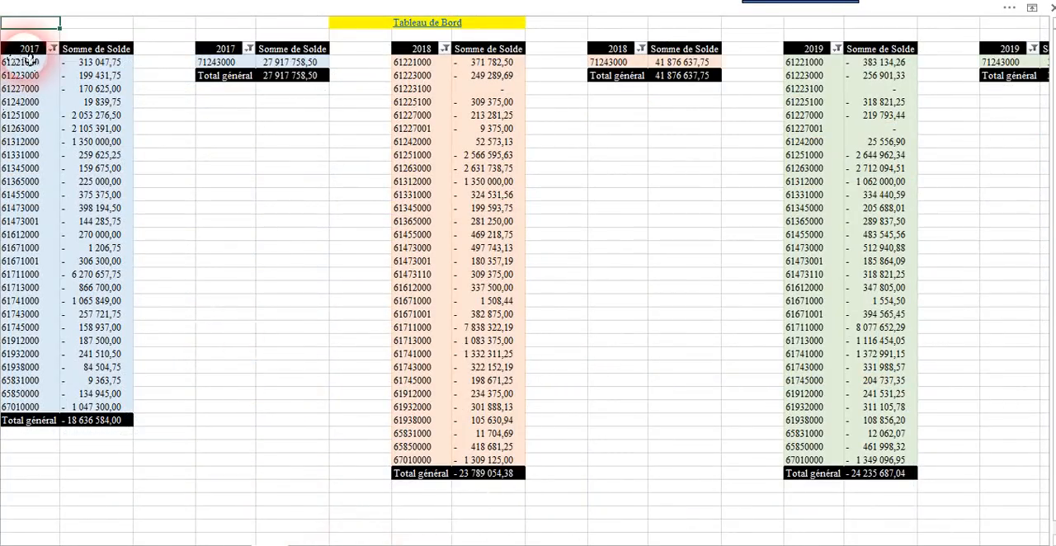
pyautogui.moveTo(25, 63); pyautogui.dragTo(21, 367)
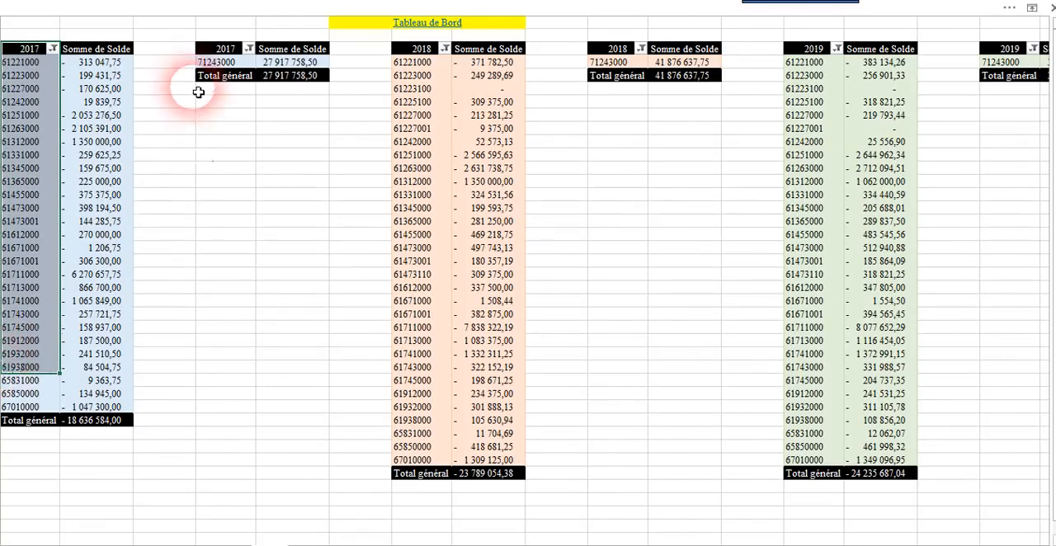
pyautogui.moveTo(22, 64); pyautogui.dragTo(67, 138)
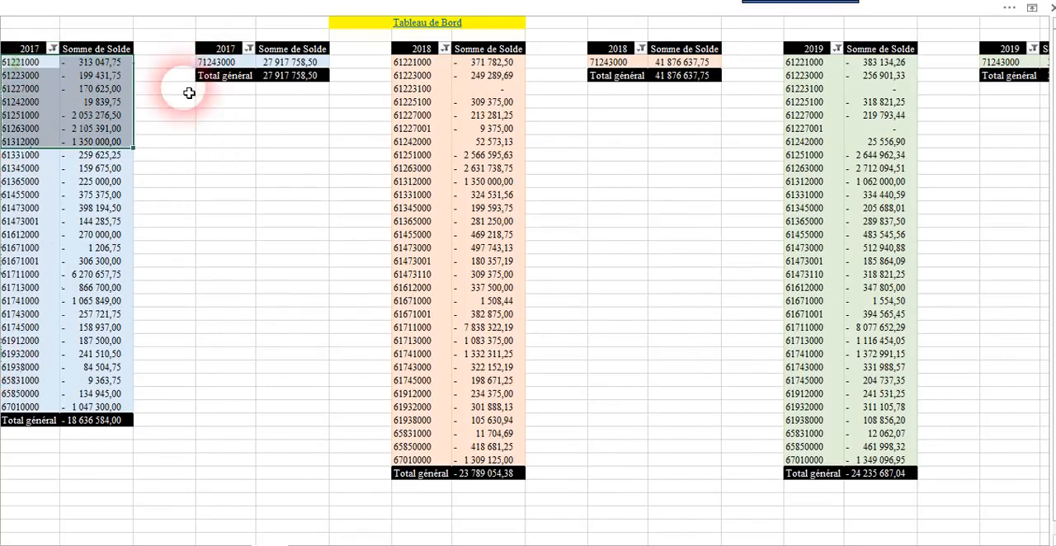
pyautogui.click(221, 62)
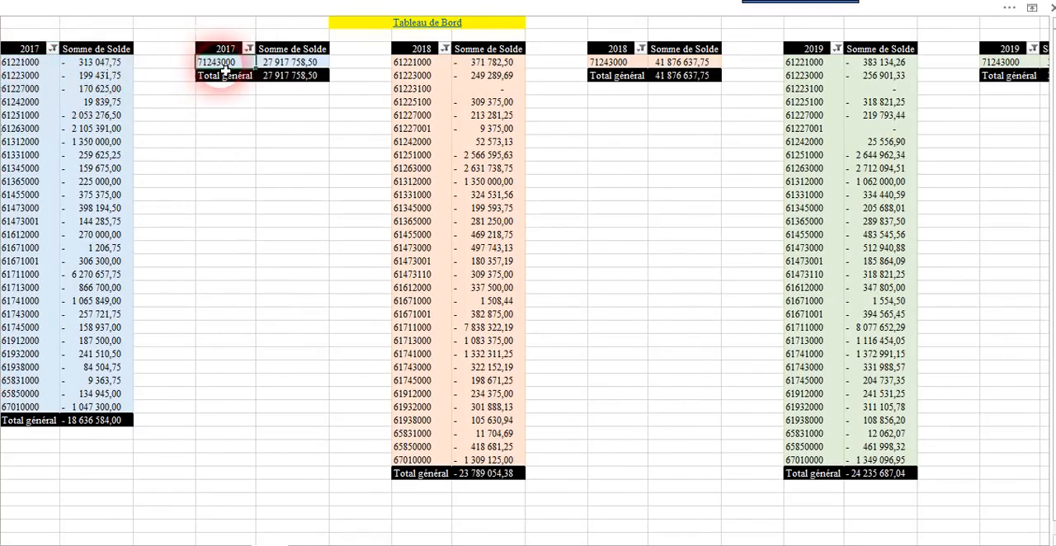
pyautogui.moveTo(415, 75); pyautogui.dragTo(424, 181)
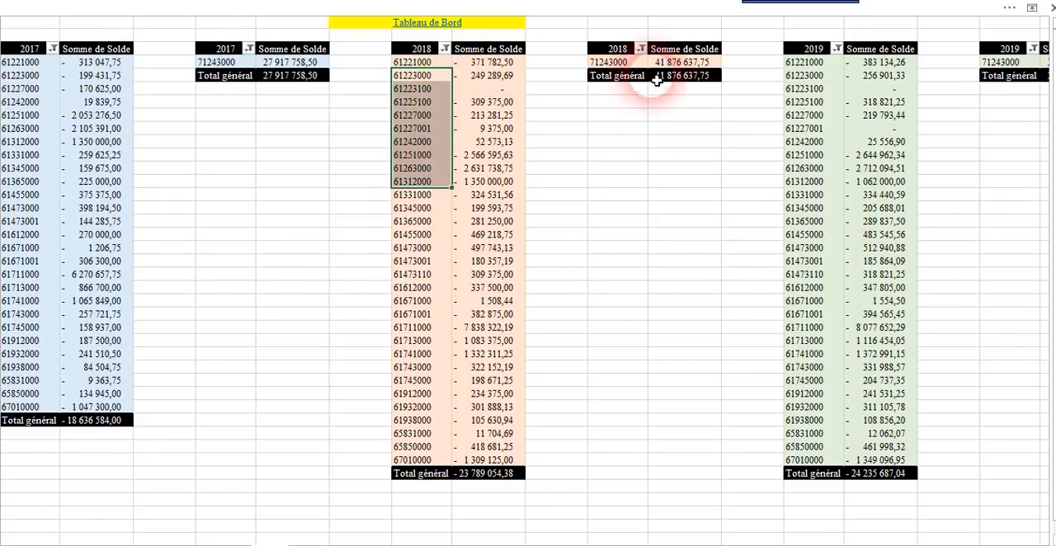
pyautogui.click(626, 64)
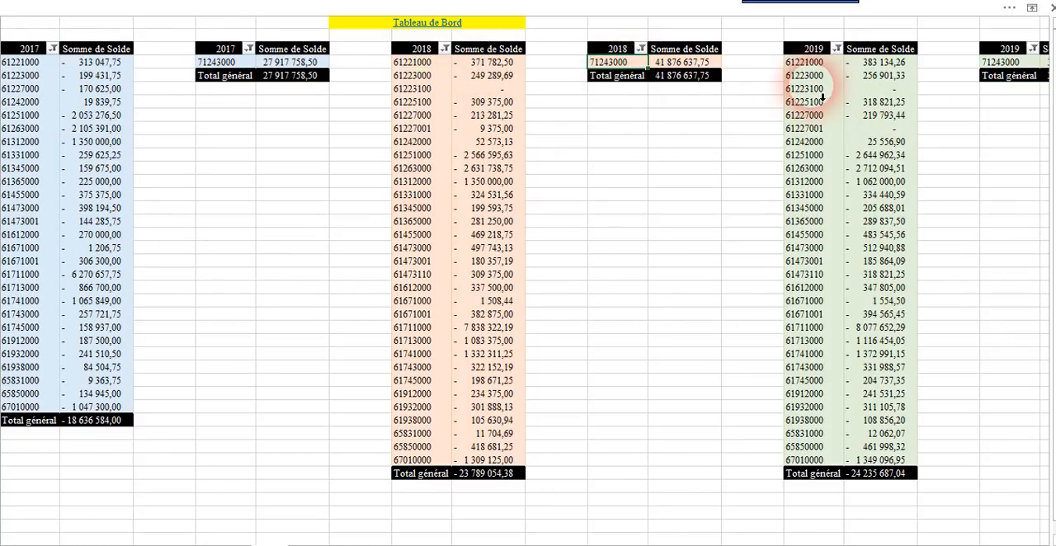
pyautogui.moveTo(822, 90); pyautogui.dragTo(811, 153)
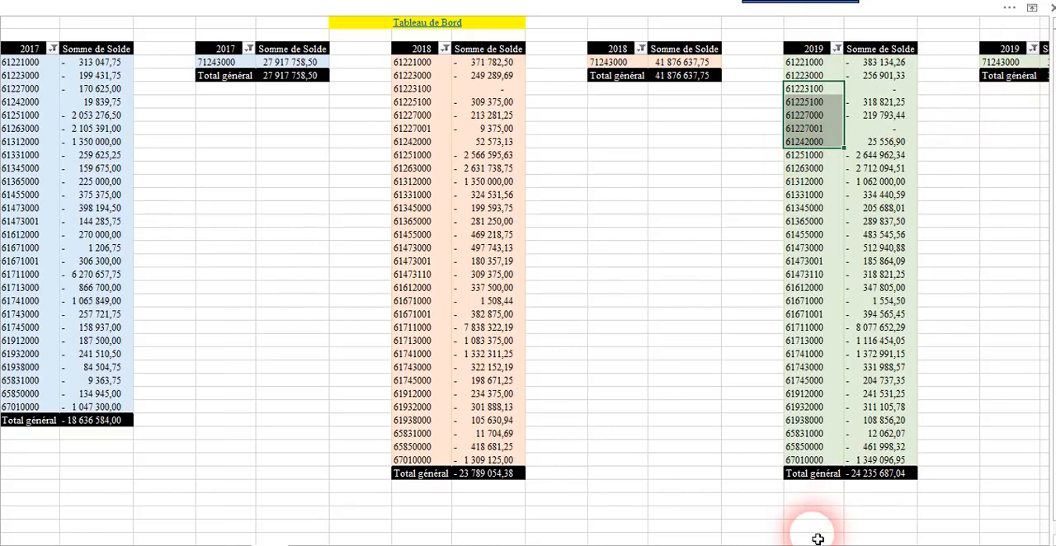
pyautogui.moveTo(813, 538); pyautogui.dragTo(710, 534)
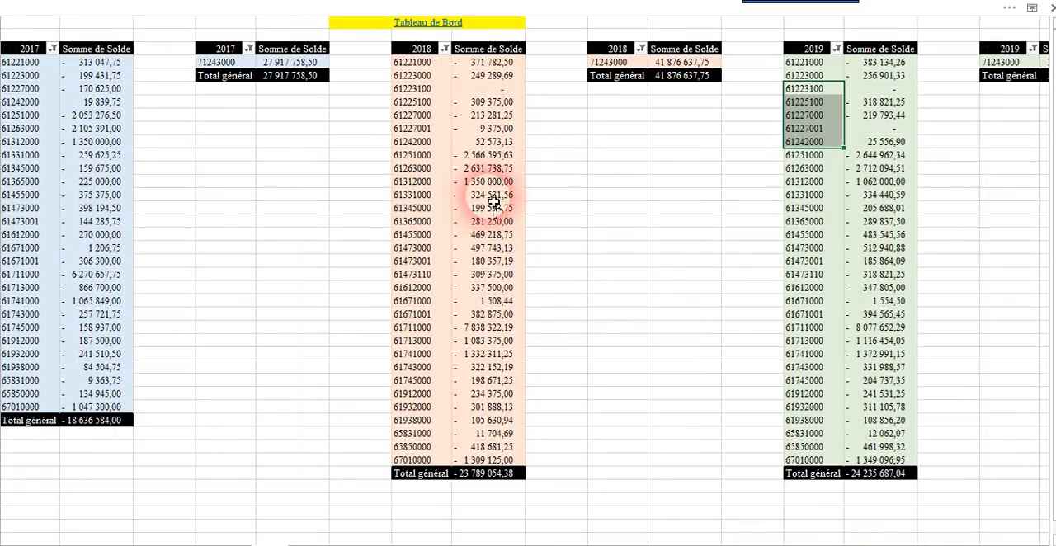
pyautogui.click(437, 23)
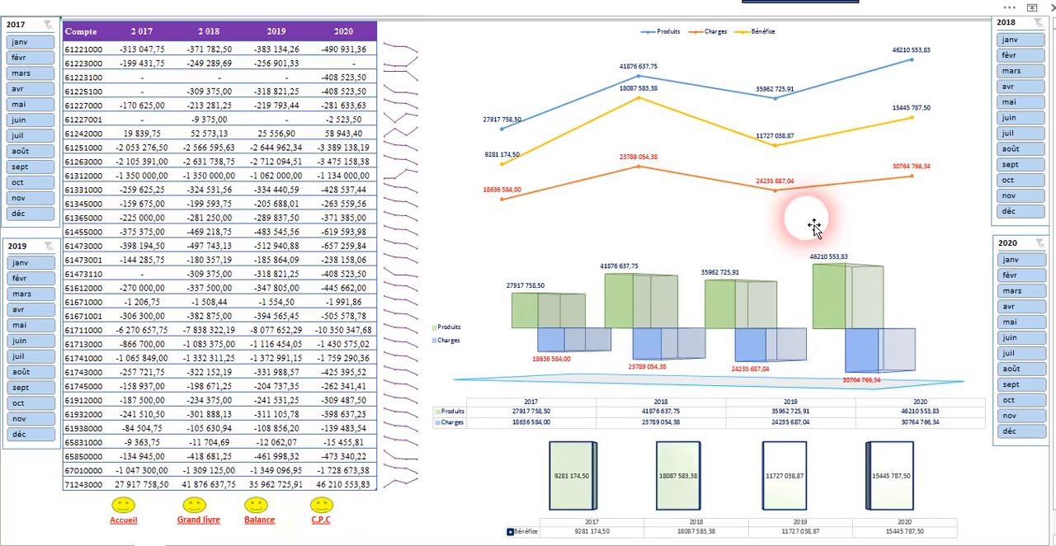
# Step: Highlight the dashboard table's account numbers, followed by all its 2017 to 2020 amounts
pyautogui.moveTo(103, 53); pyautogui.dragTo(100, 490)
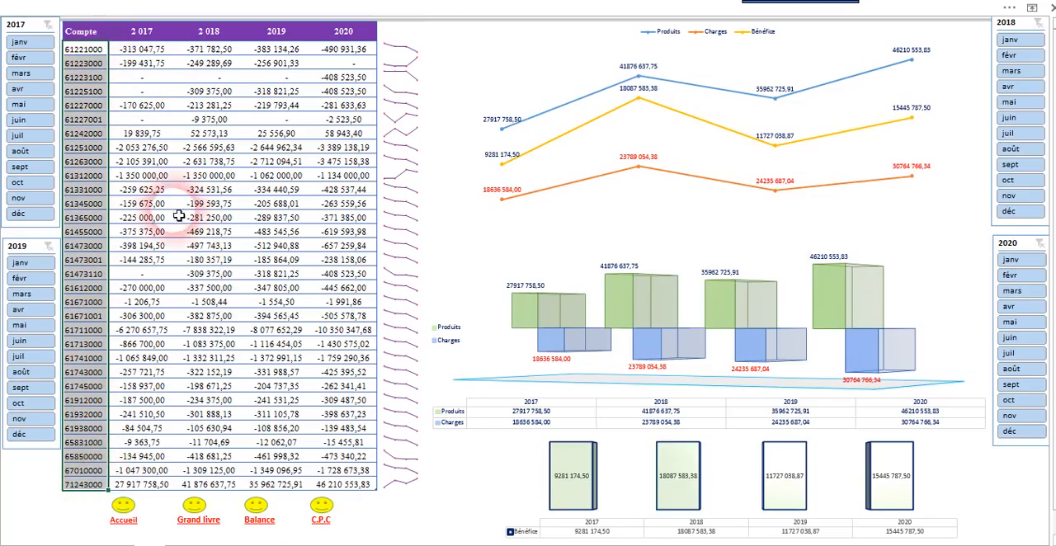
pyautogui.click(162, 65)
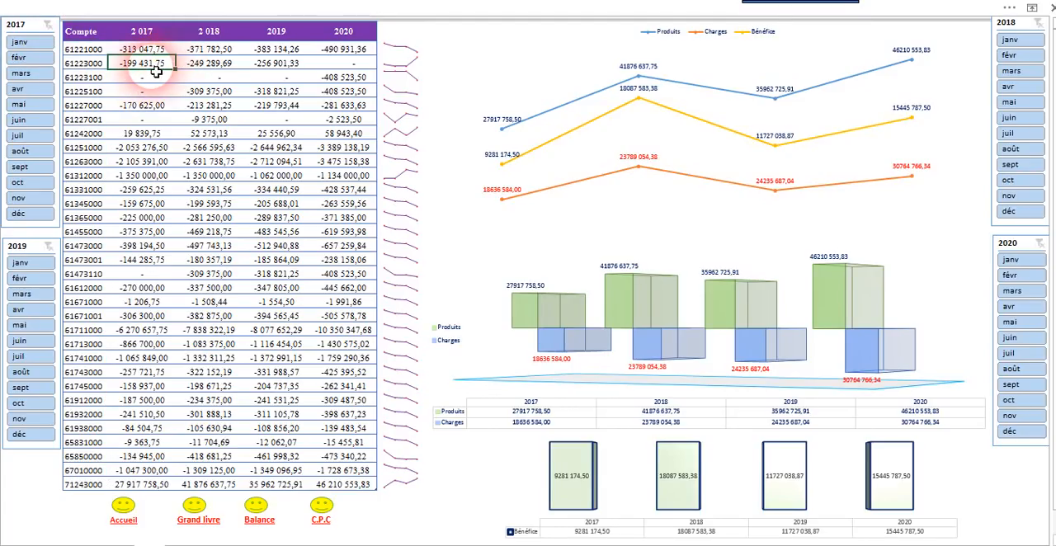
pyautogui.moveTo(153, 49); pyautogui.dragTo(326, 480)
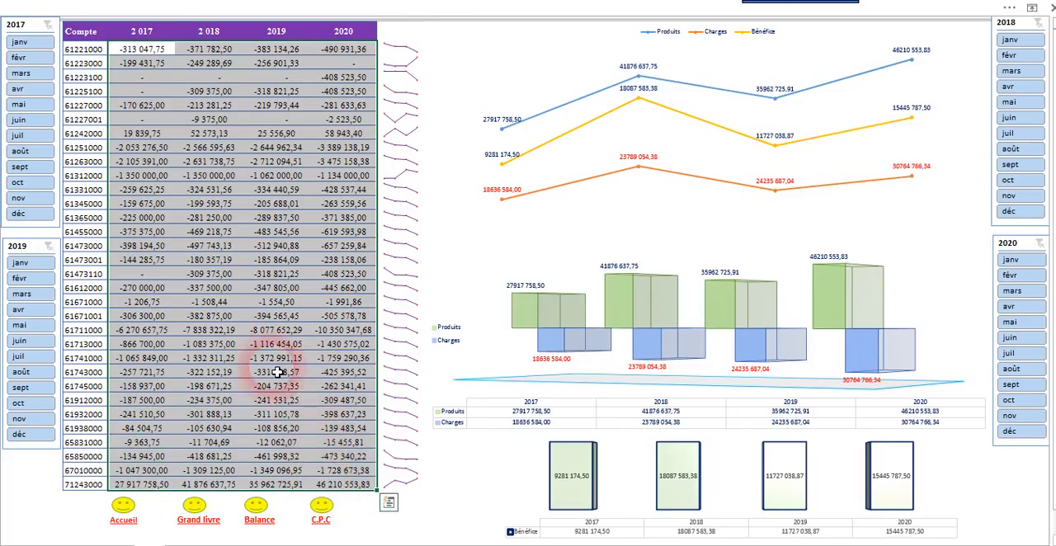
# Step: Highlight the dashboard table's account numbers, followed by the third account's cells for 2017, 2018 and 2019
pyautogui.click(198, 273)
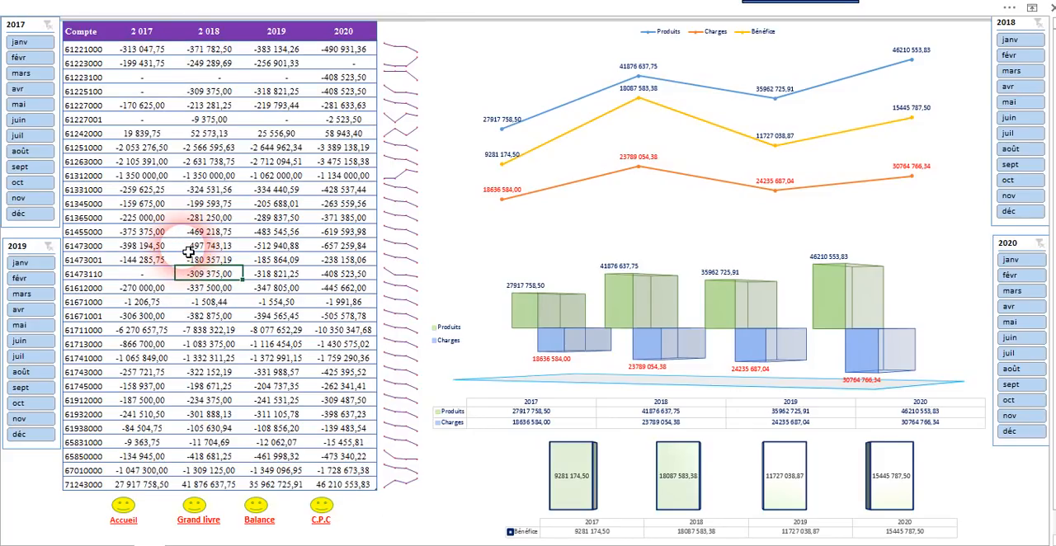
pyautogui.moveTo(91, 54); pyautogui.dragTo(95, 494)
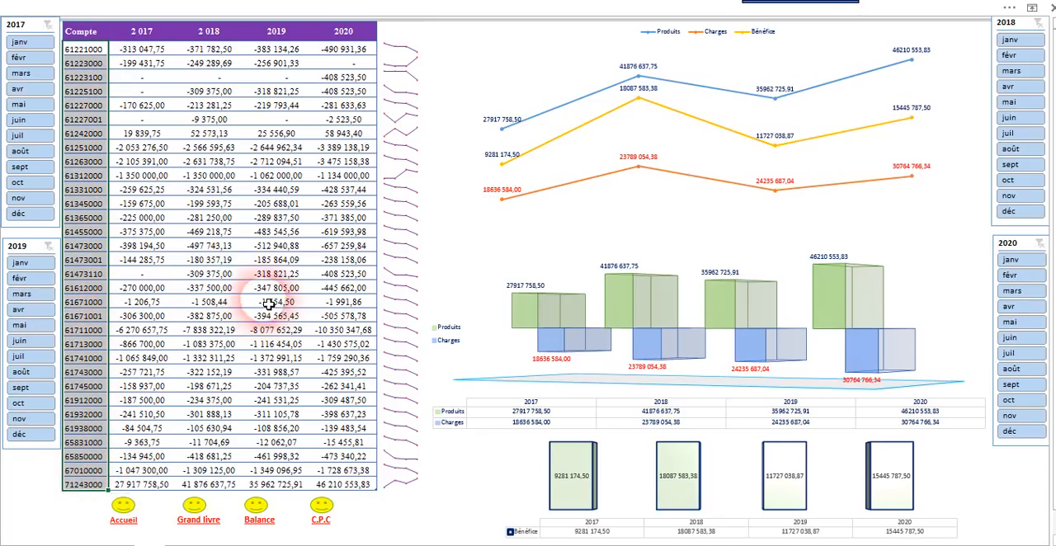
pyautogui.click(250, 277)
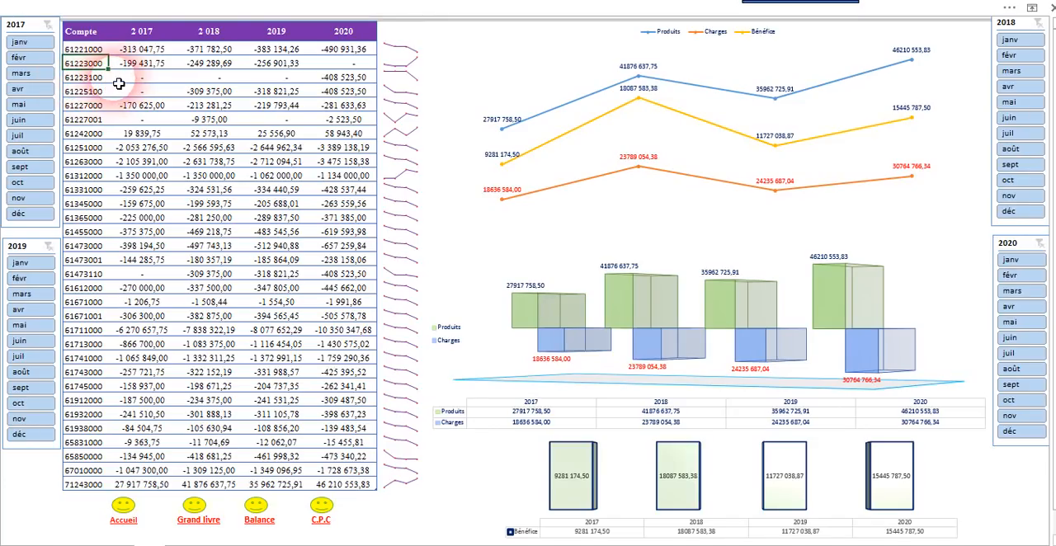
pyautogui.click(92, 78)
pyautogui.click(151, 77)
pyautogui.click(221, 77)
pyautogui.click(272, 79)
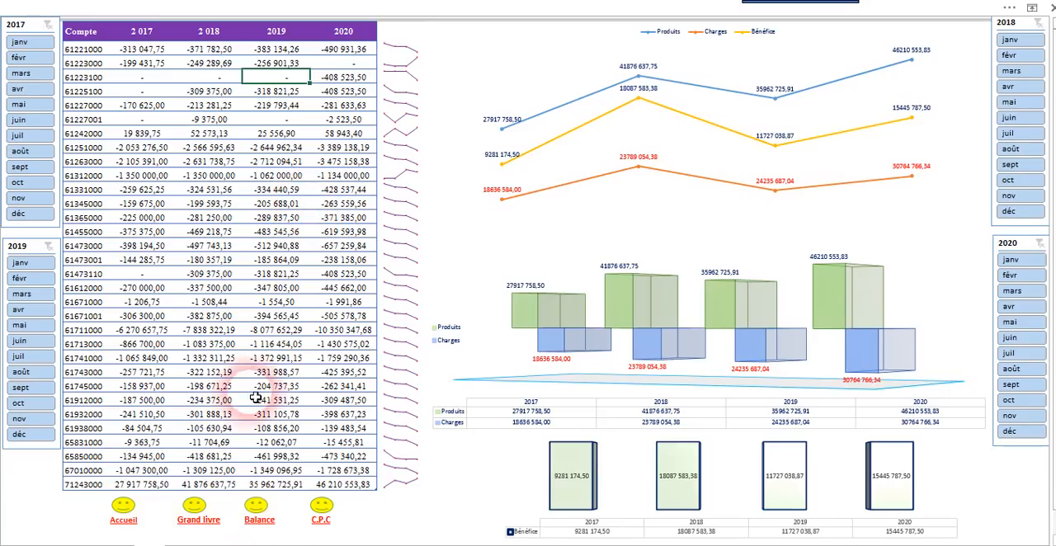
# Step: Copy the account numbers of the 2017 table on the Balance sheet and paste them into the blank sheet Feuil1 from F4
pyautogui.click(260, 523)
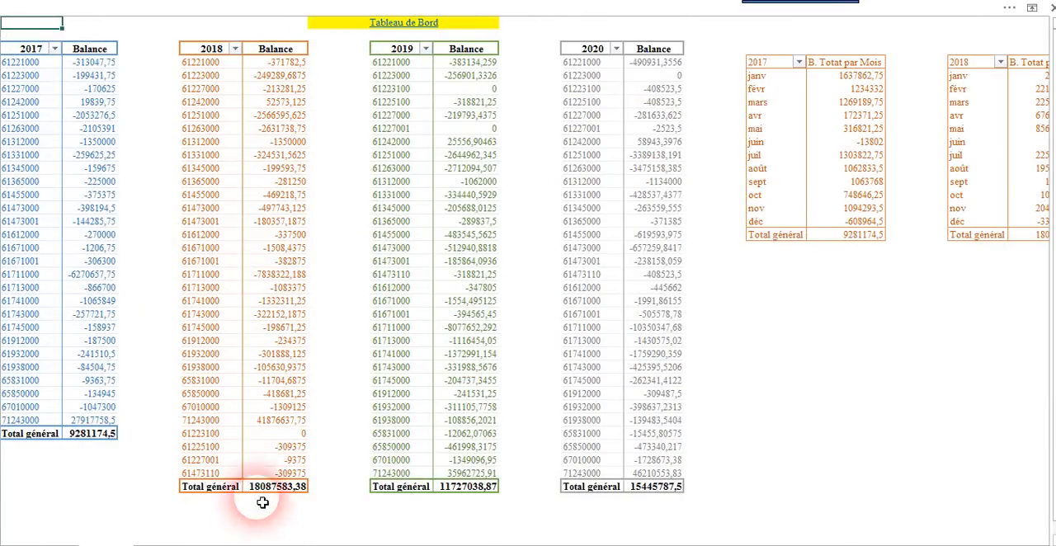
pyautogui.moveTo(36, 69); pyautogui.dragTo(35, 423)
pyautogui.hotkey('ctrl', 'c')
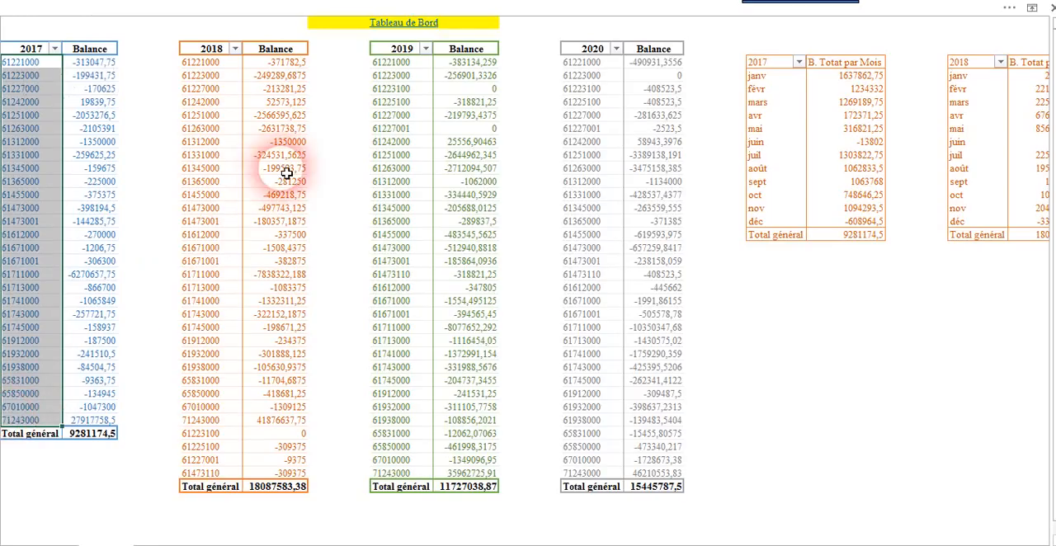
pyautogui.rightClick(31, 122)
pyautogui.click(58, 130)
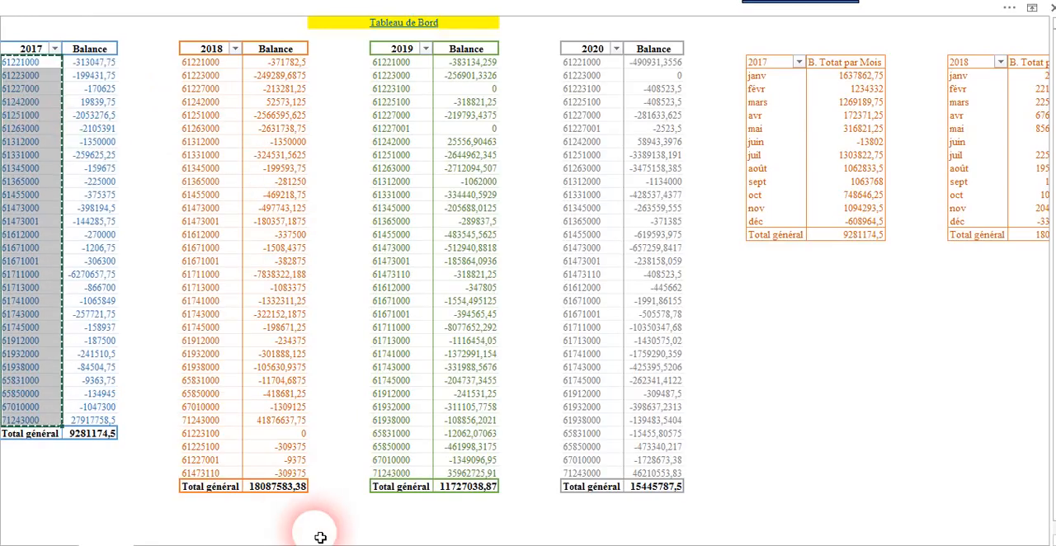
pyautogui.click(350, 538)
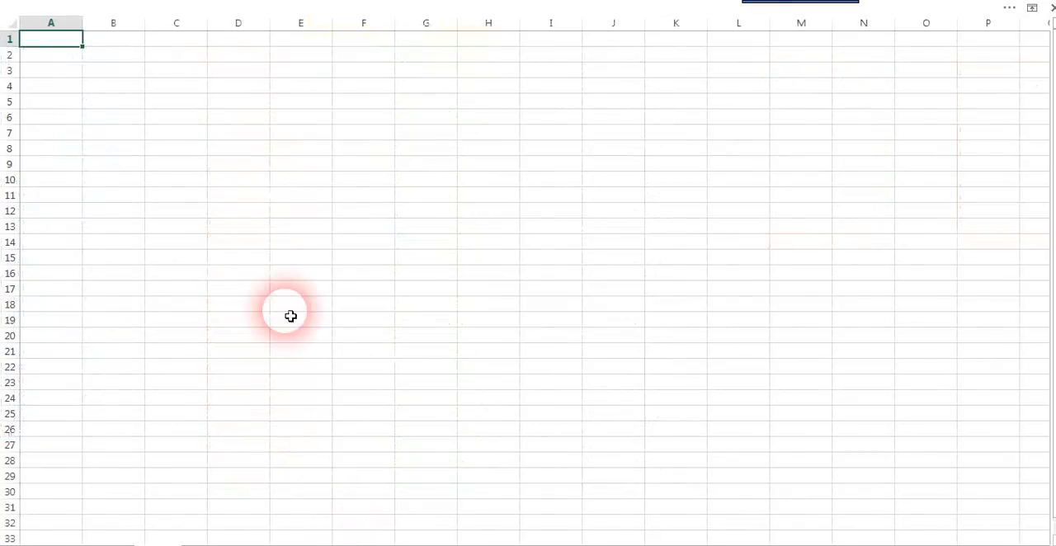
pyautogui.click(377, 88)
pyautogui.rightClick(377, 87)
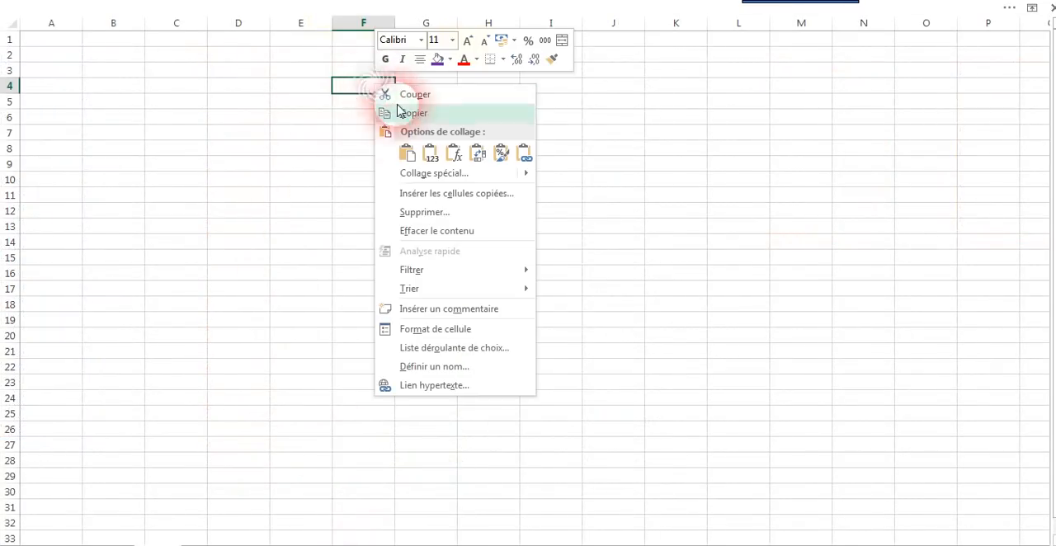
pyautogui.click(406, 152)
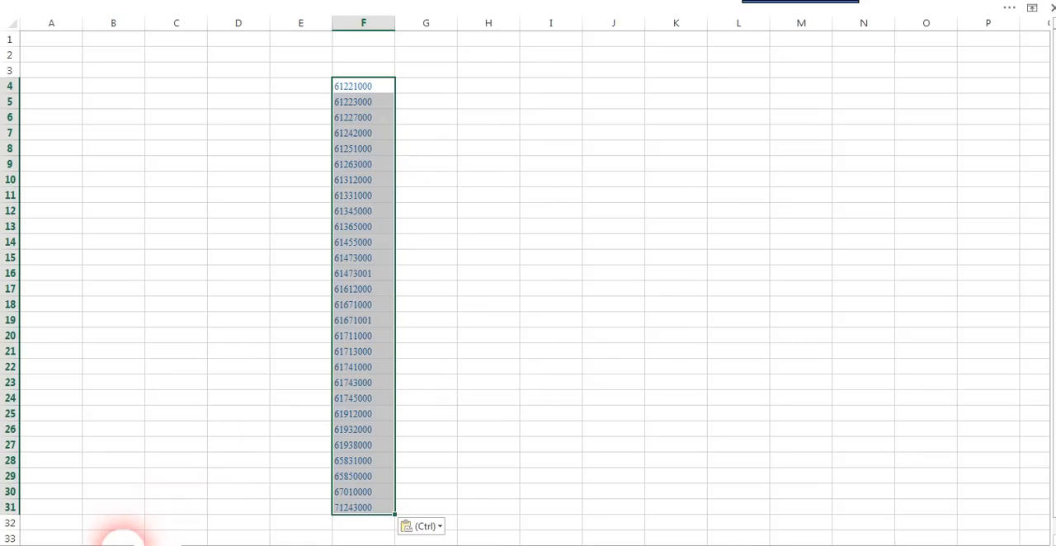
# Step: Copy the 2018 table's account numbers from the Balance sheet and paste them under the list on Feuil1, starting at F32
pyautogui.click(118, 541)
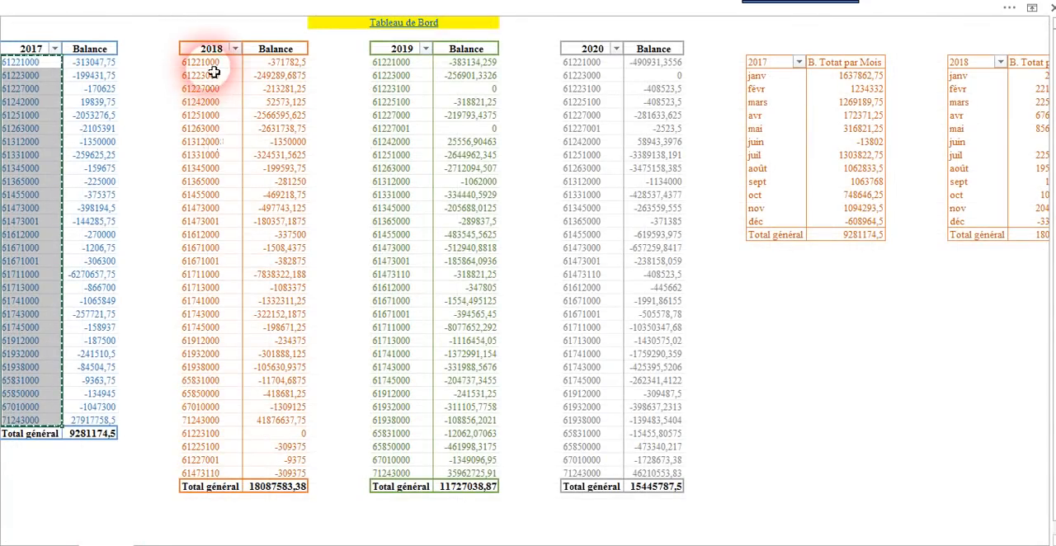
pyautogui.moveTo(214, 67); pyautogui.dragTo(212, 474)
pyautogui.rightClick(212, 388)
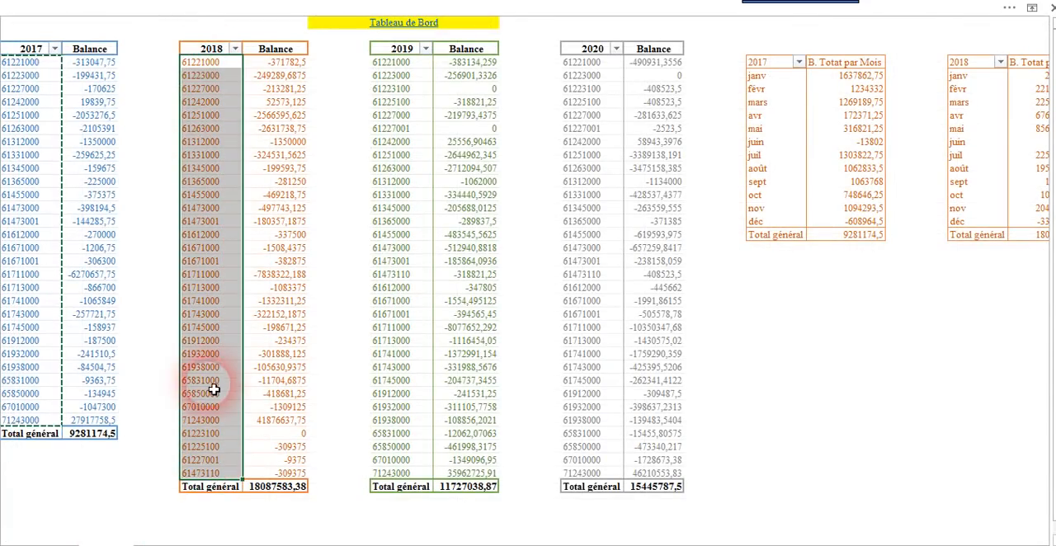
pyautogui.click(264, 116)
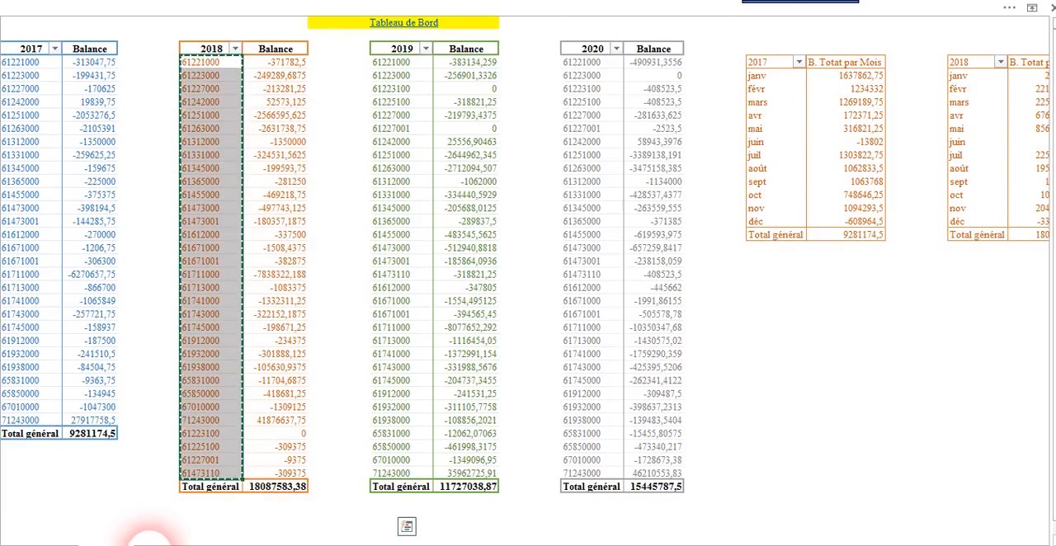
pyautogui.click(152, 544)
pyautogui.scroll(-4, 342, 460)
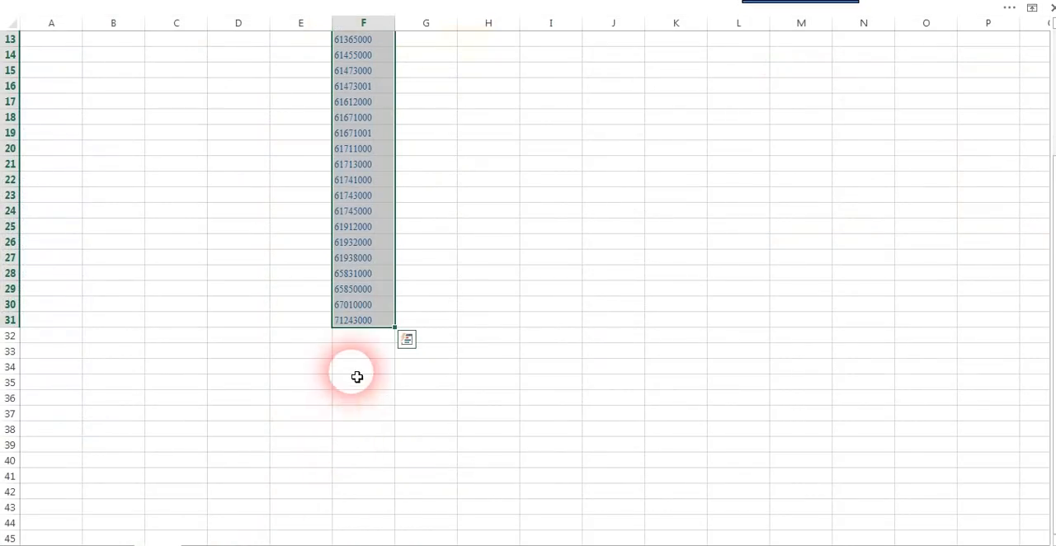
pyautogui.click(355, 336)
pyautogui.rightClick(351, 335)
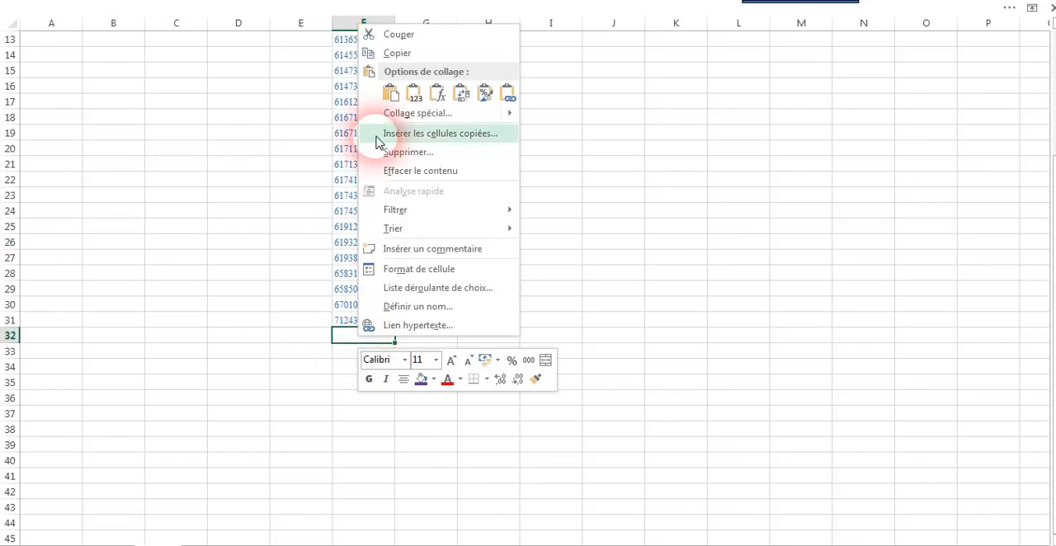
pyautogui.click(390, 93)
# Step: Copy the 2019 table's account numbers from the Balance sheet and paste them under the list on Feuil1, starting at F64
pyautogui.click(124, 540)
pyautogui.click(408, 65)
pyautogui.moveTo(410, 68); pyautogui.dragTo(398, 475)
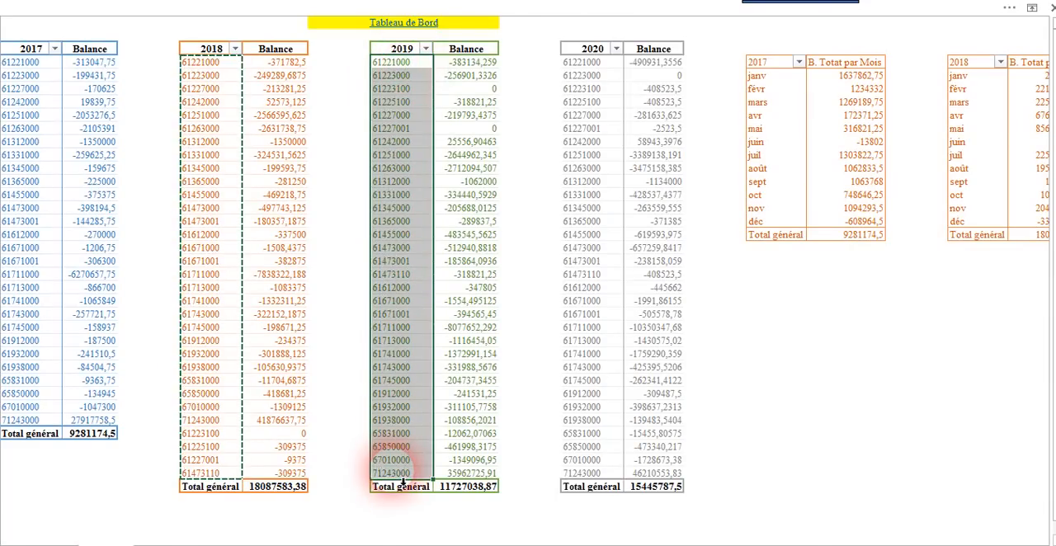
pyautogui.rightClick(398, 475)
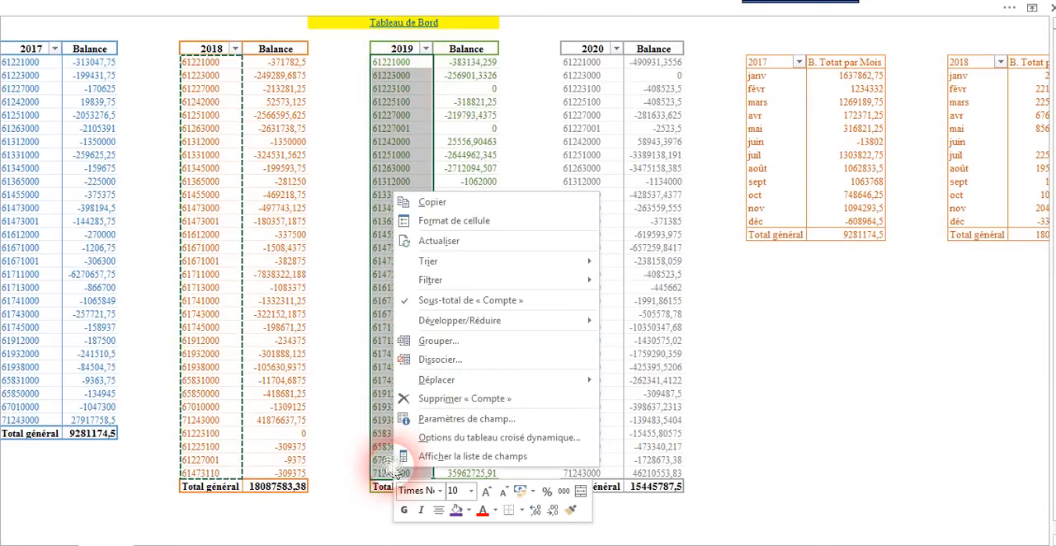
pyautogui.click(438, 203)
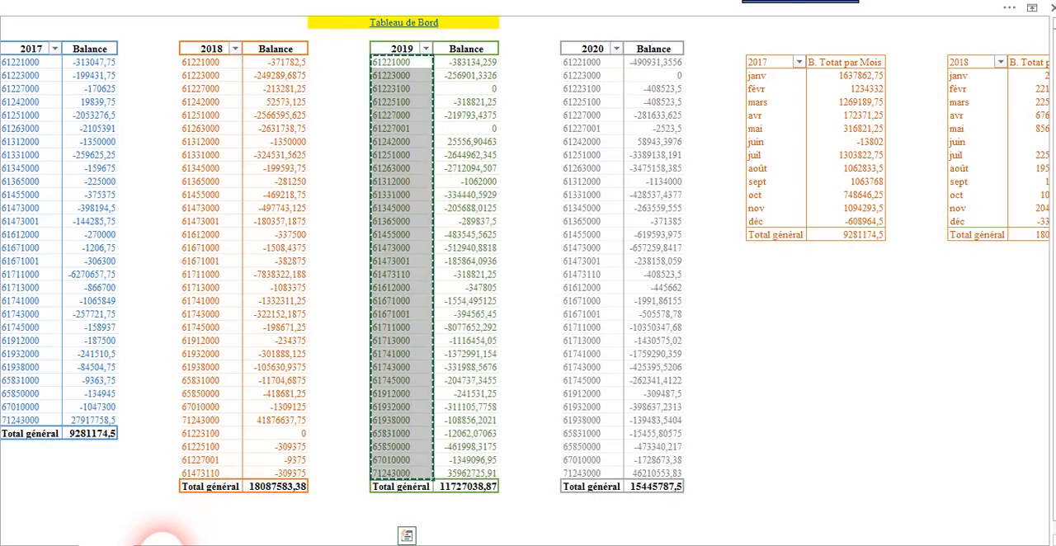
pyautogui.click(161, 540)
pyautogui.scroll(-10, 382, 414)
pyautogui.scroll(-1, 378, 415)
pyautogui.rightClick(356, 322)
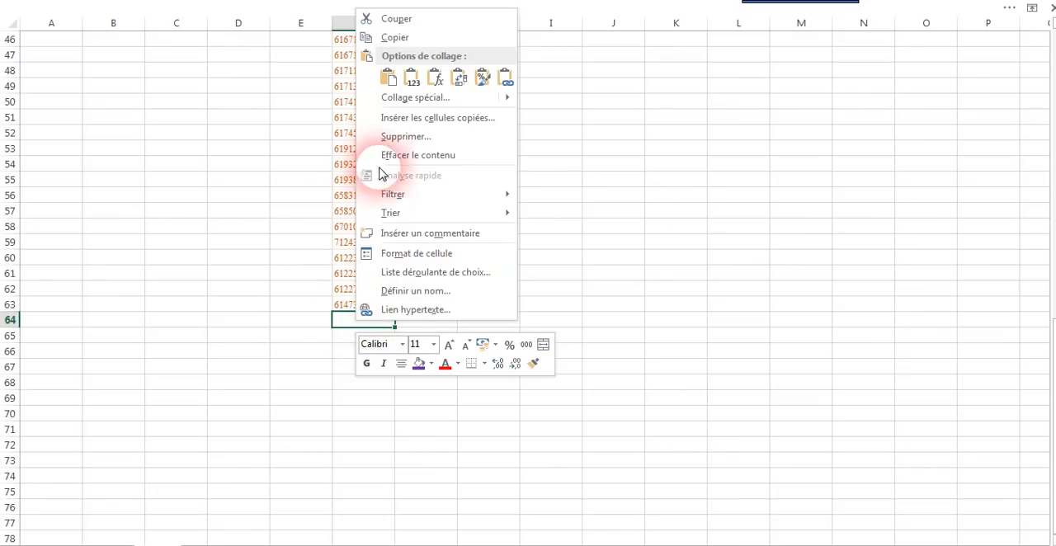
pyautogui.click(388, 79)
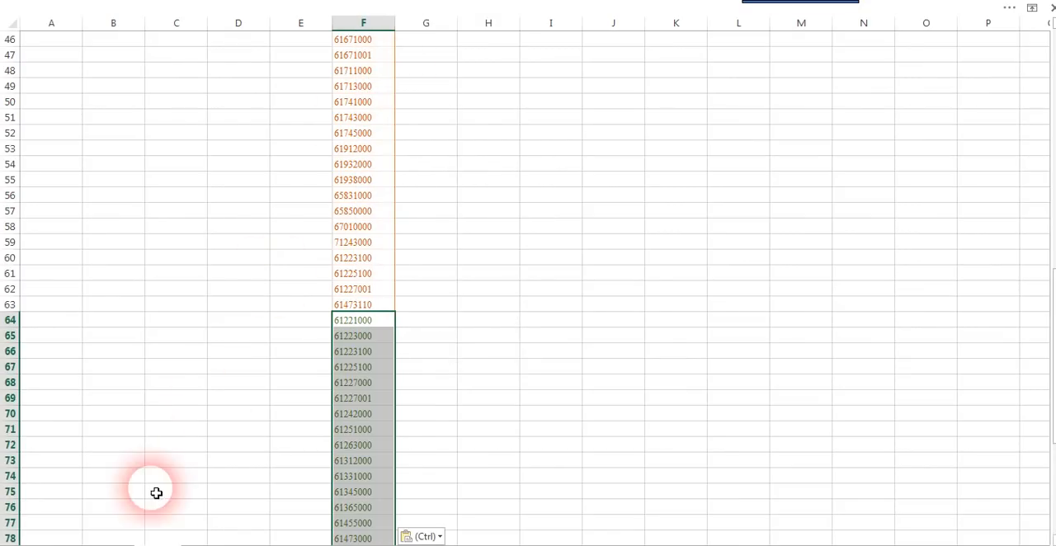
# Step: Copy the 2020 table's account numbers from the Balance sheet and paste them under the list on Feuil1, starting at F96
pyautogui.click(120, 541)
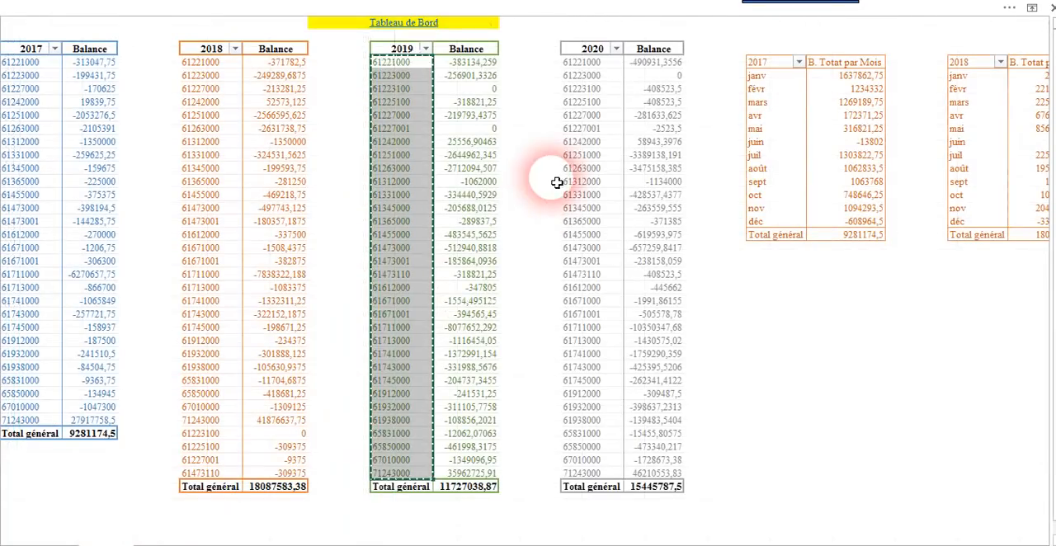
pyautogui.moveTo(592, 68); pyautogui.dragTo(588, 475)
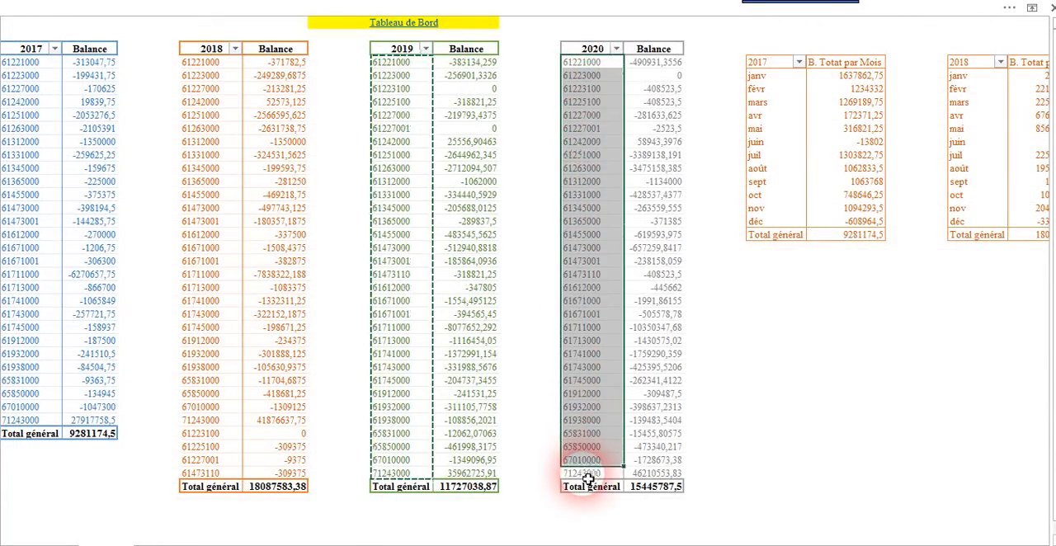
pyautogui.rightClick(593, 442)
pyautogui.click(575, 94)
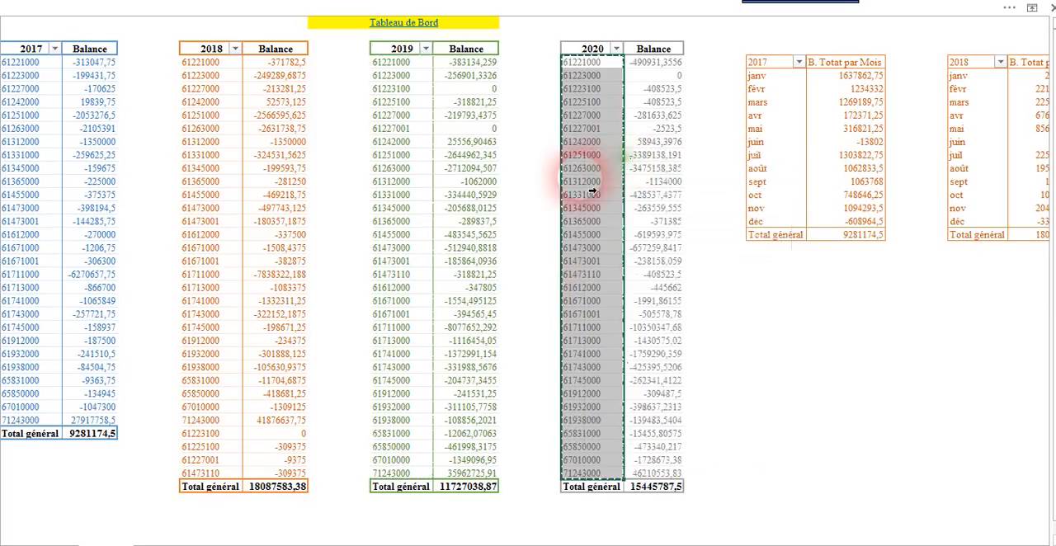
pyautogui.click(165, 538)
pyautogui.hotkey('ctrl', 'v')
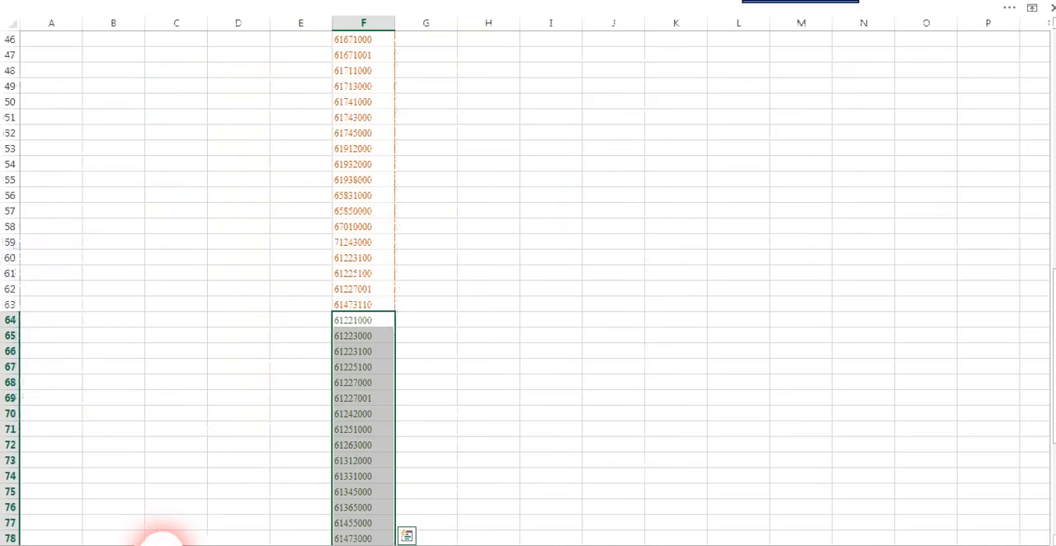
pyautogui.scroll(-11, 418, 437)
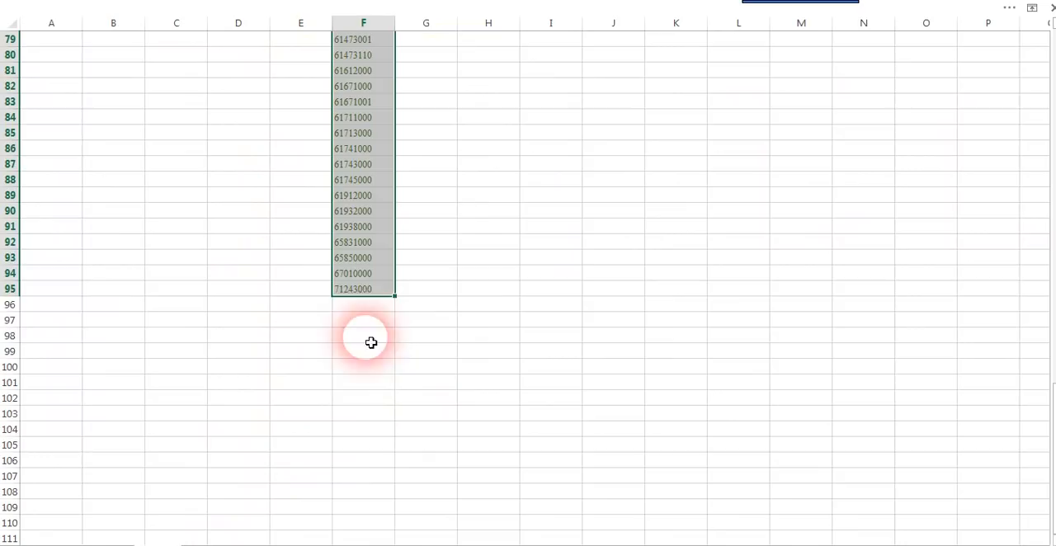
pyautogui.click(365, 304)
pyautogui.rightClick(363, 305)
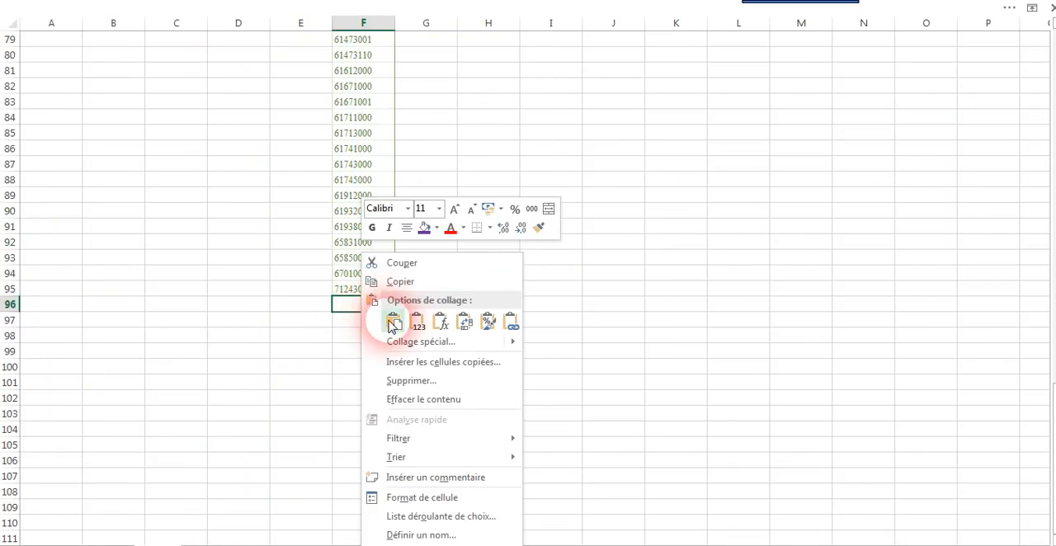
pyautogui.click(391, 323)
# Step: Enter the header "balance" in F3 above the account list and select the whole list through F127
pyautogui.scroll(11, 393, 376)
pyautogui.scroll(15, 396, 374)
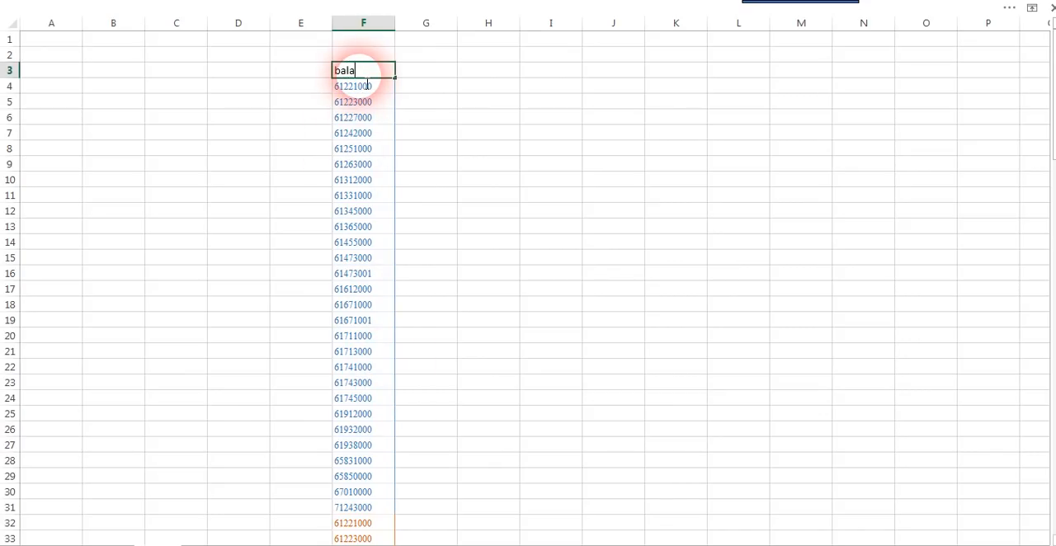
pyautogui.click(475, 168)
pyautogui.moveTo(366, 73); pyautogui.dragTo(387, 307)
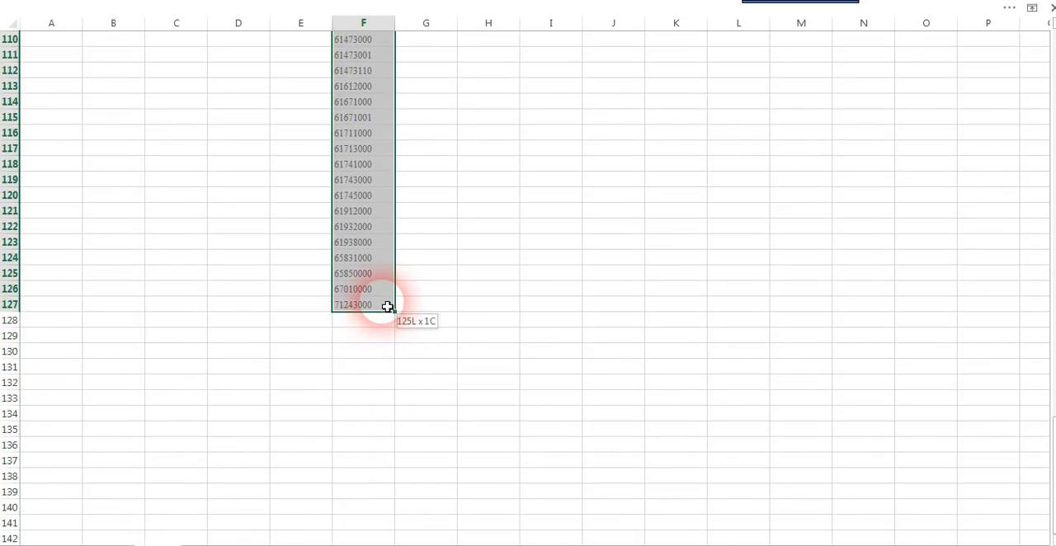
# Step: Leave the hidden-ribbon view, maximize the workbook window and set the ribbon to display its tabs only
pyautogui.click(1010, 11)
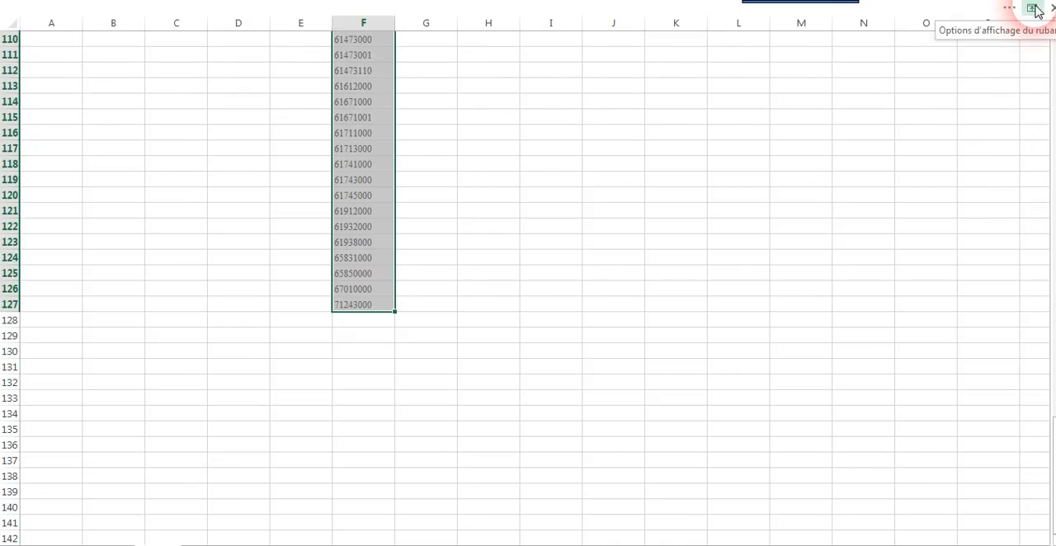
pyautogui.click(1033, 10)
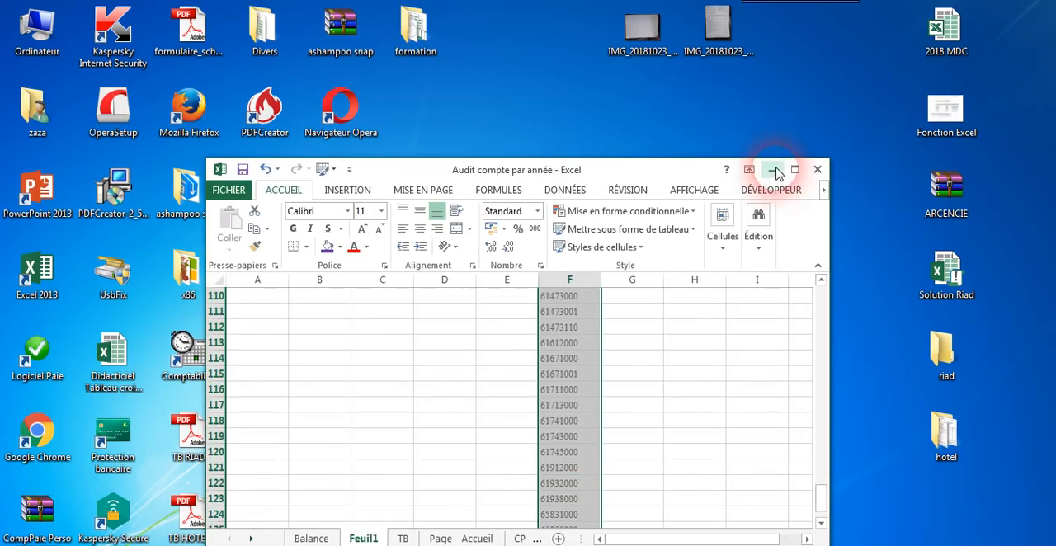
pyautogui.click(796, 170)
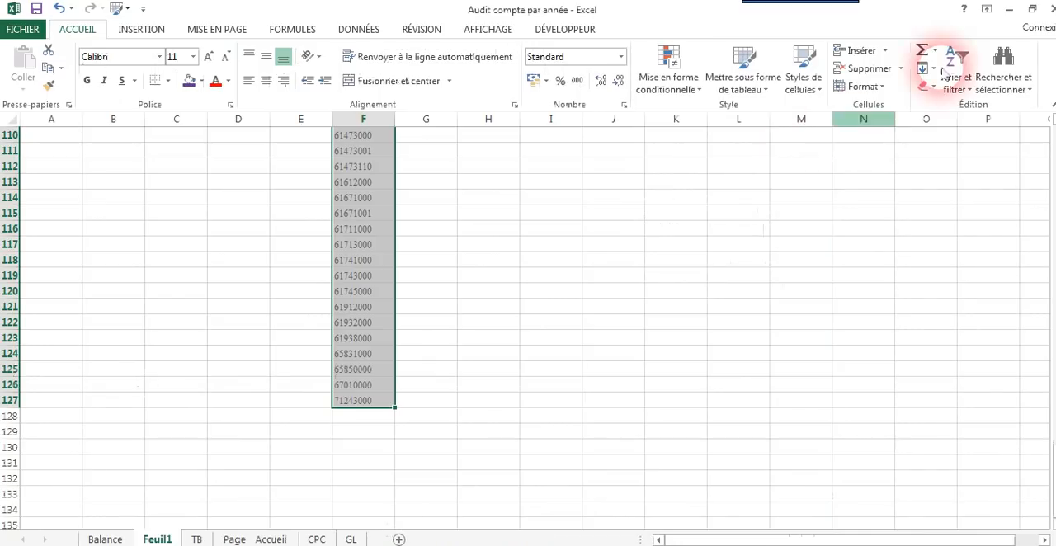
pyautogui.click(986, 10)
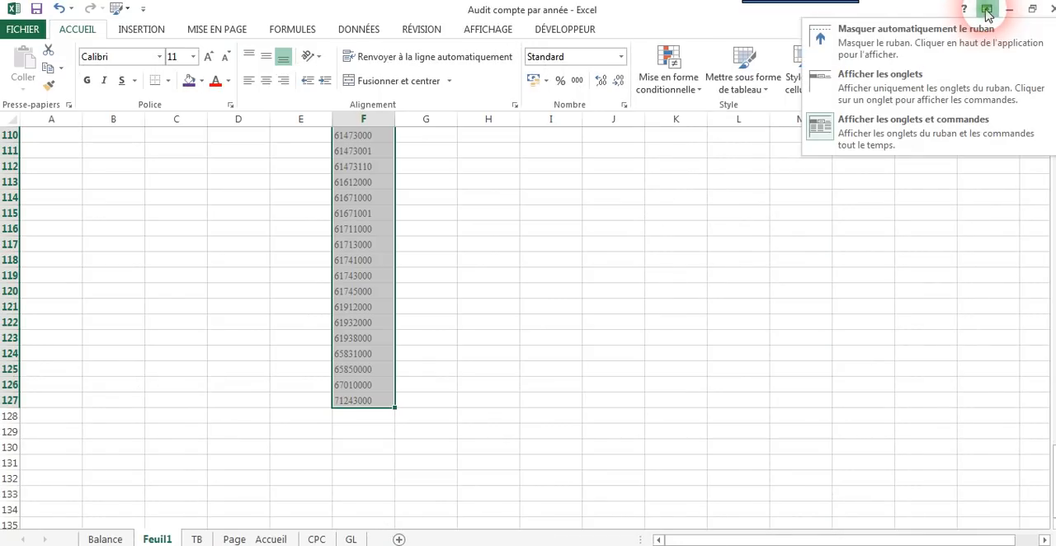
pyautogui.click(883, 108)
# Step: Remove the duplicates from the selected balance column, treating the first row as a header
pyautogui.click(365, 33)
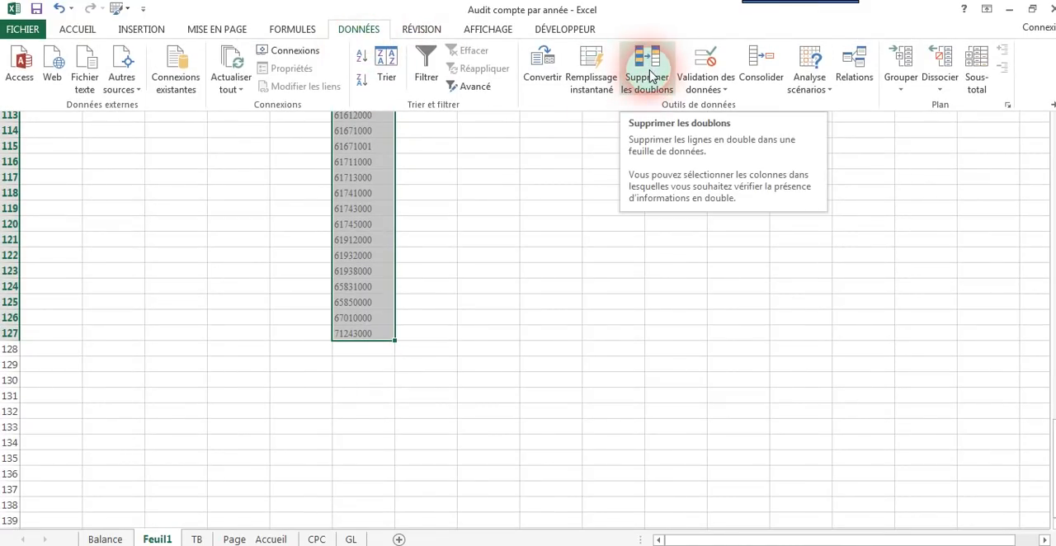
pyautogui.click(647, 70)
pyautogui.click(244, 347)
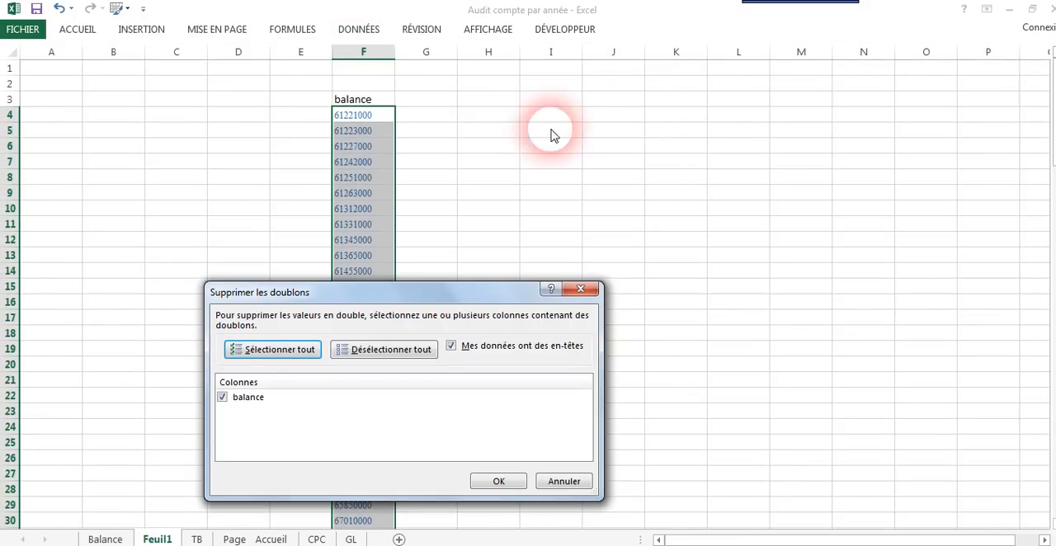
pyautogui.click(498, 481)
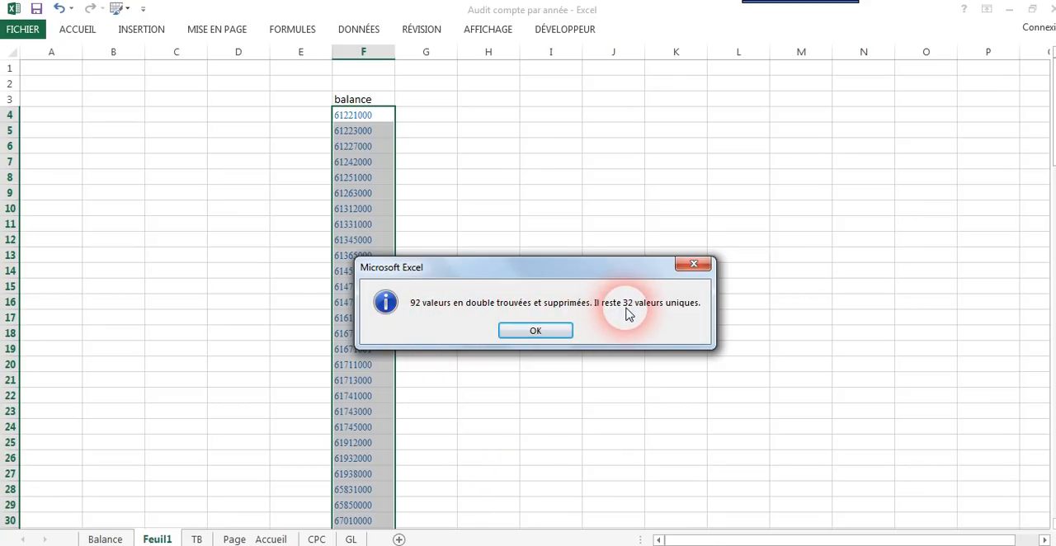
# Step: Dismiss the duplicate-removal message and examine the deduplicated balance list on Feuil1, including the orange account numbers in F32:F35
pyautogui.click(537, 331)
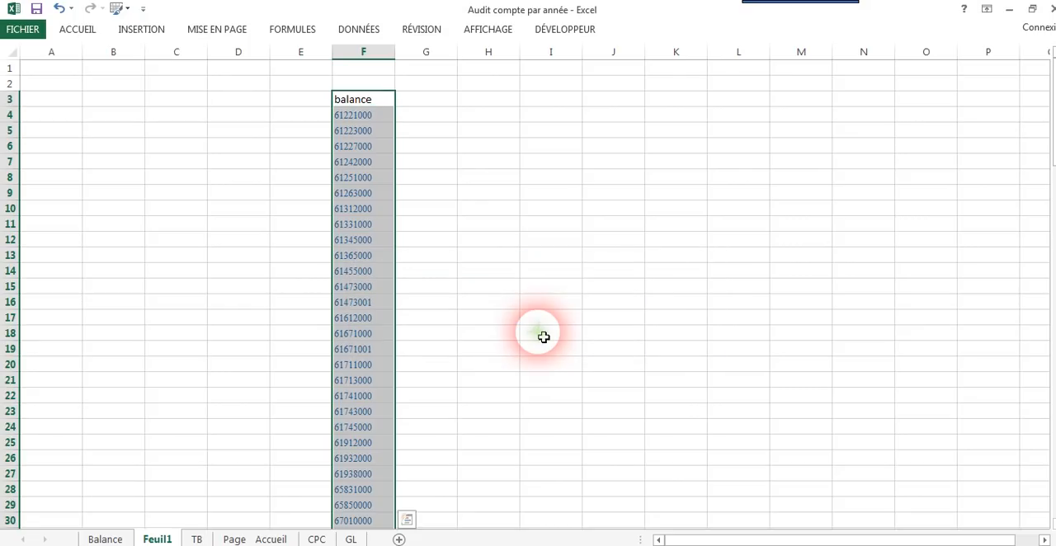
pyautogui.click(424, 301)
pyautogui.scroll(-5, 425, 305)
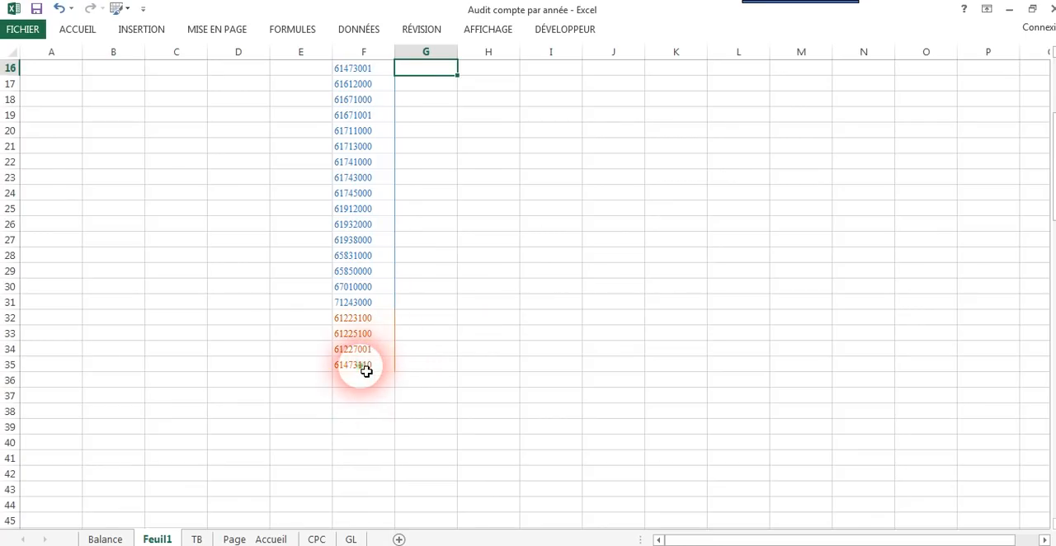
pyautogui.moveTo(365, 371); pyautogui.dragTo(368, 327)
pyautogui.click(419, 316)
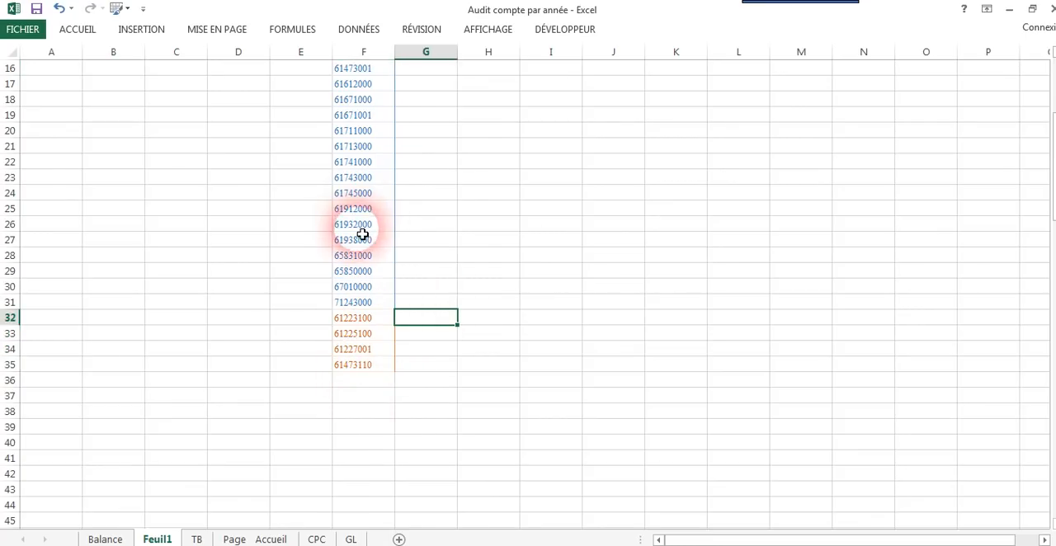
pyautogui.moveTo(353, 320); pyautogui.dragTo(353, 370)
pyautogui.click(358, 241)
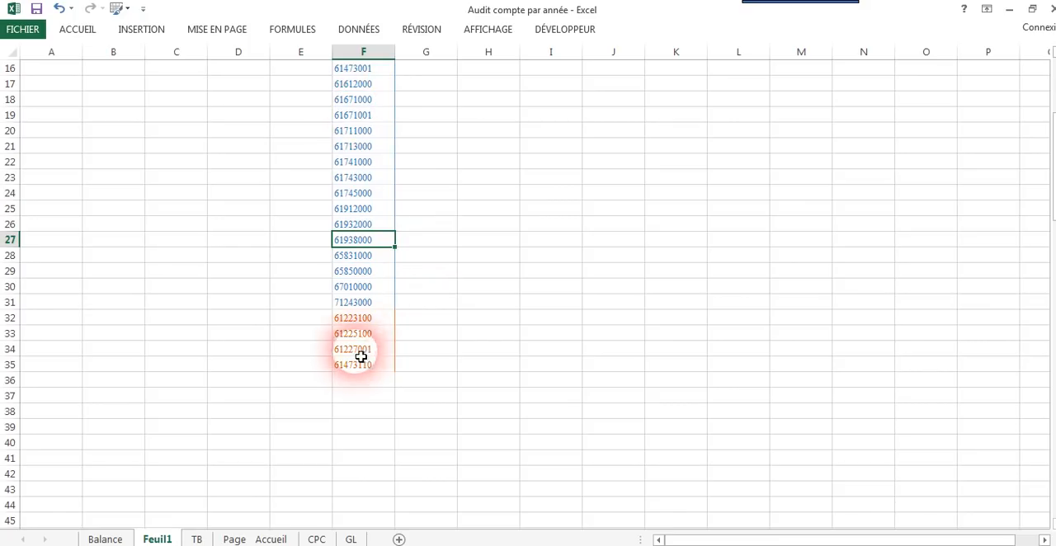
pyautogui.moveTo(355, 366); pyautogui.dragTo(369, 124)
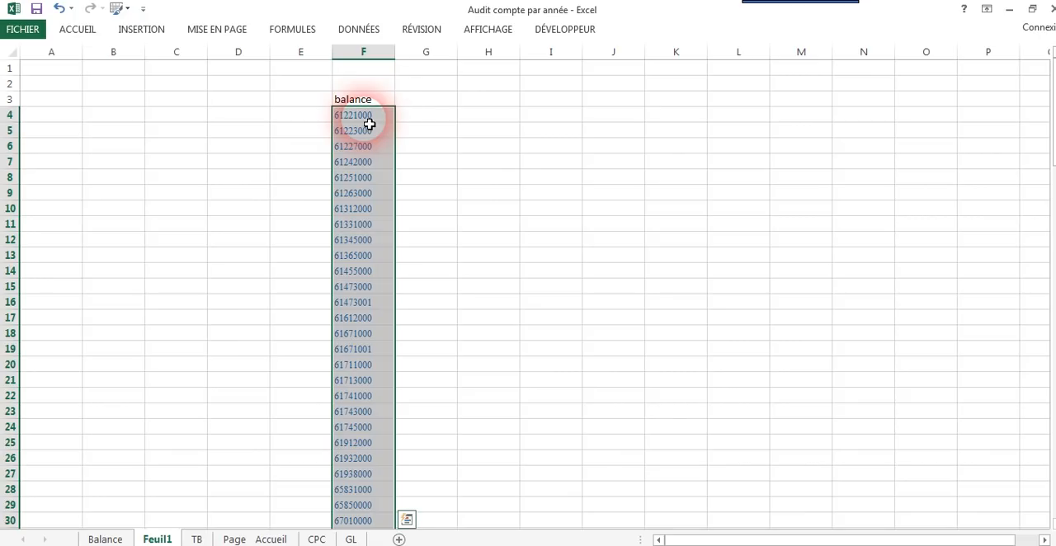
pyautogui.click(453, 238)
pyautogui.click(370, 123)
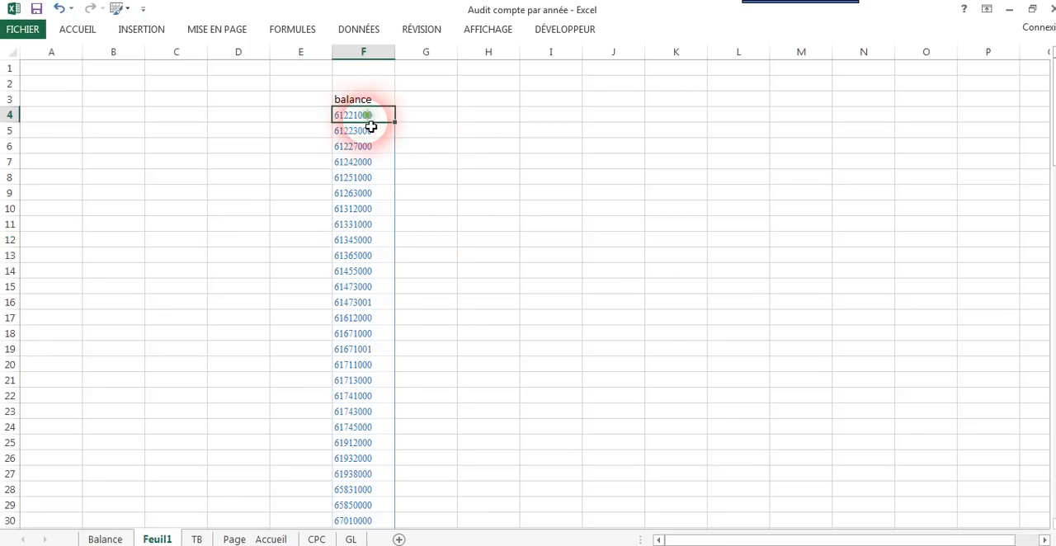
pyautogui.moveTo(371, 126); pyautogui.dragTo(371, 132)
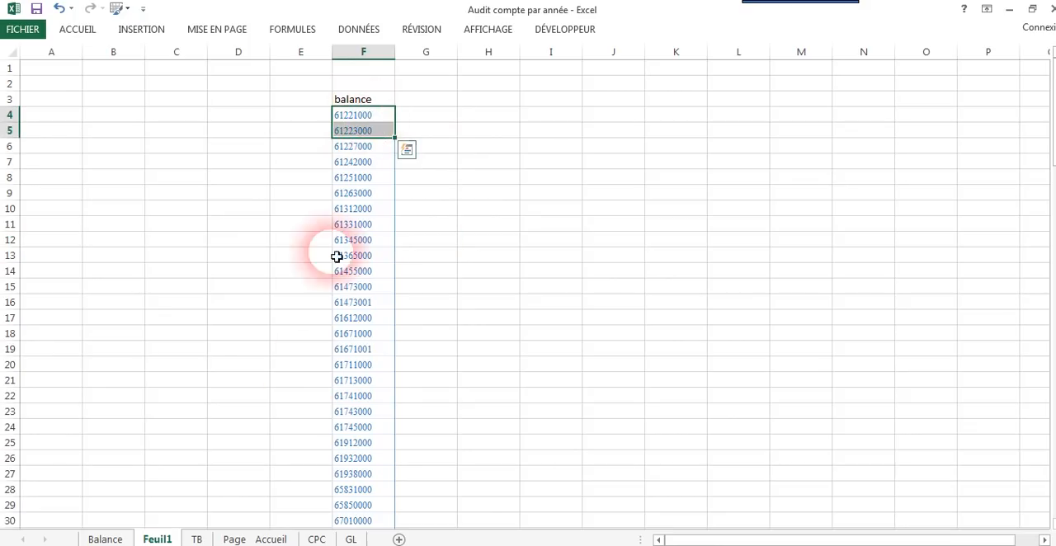
# Step: Delete the Feuil1 worksheet and confirm its removal from the workbook
pyautogui.rightClick(165, 538)
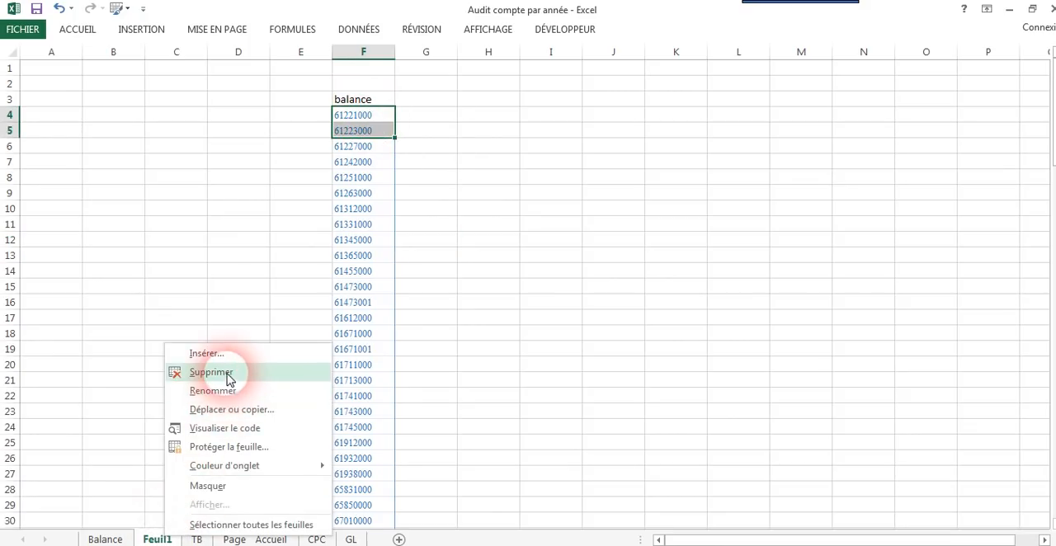
pyautogui.click(212, 372)
pyautogui.click(487, 396)
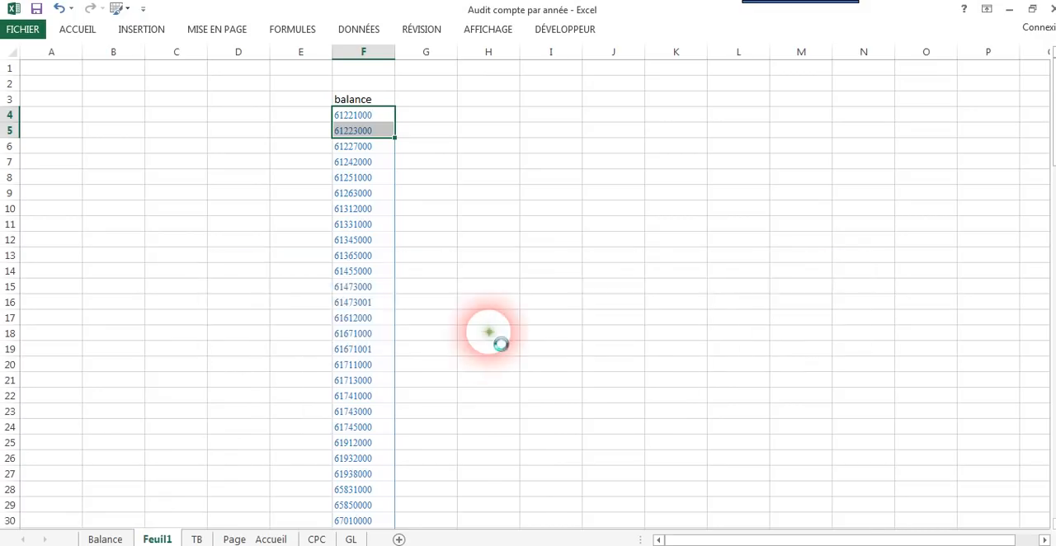
# Step: Select the account numbers in the Compte column of the TB dashboard and set the ribbon to hide automatically
pyautogui.moveTo(93, 85); pyautogui.dragTo(92, 520)
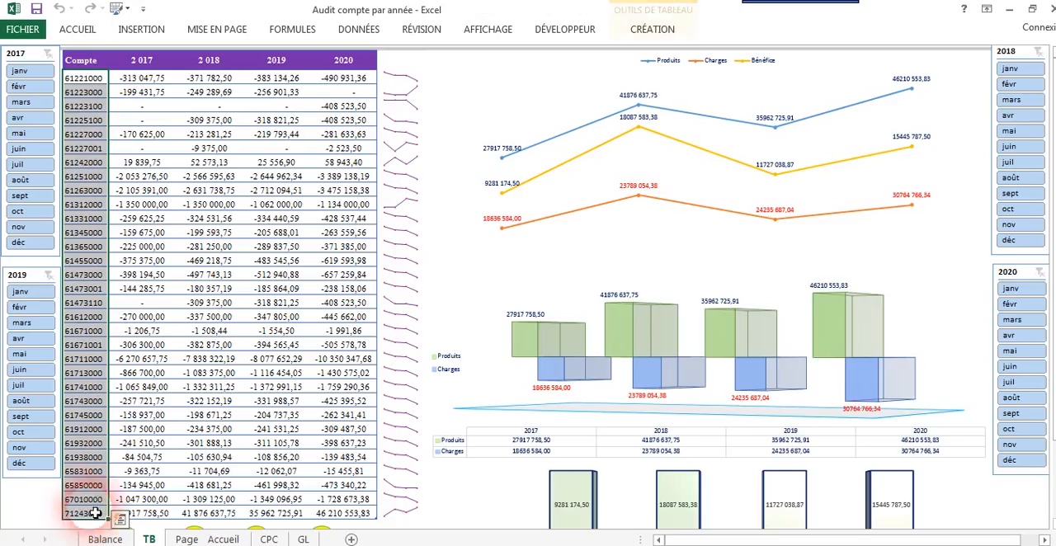
pyautogui.click(987, 9)
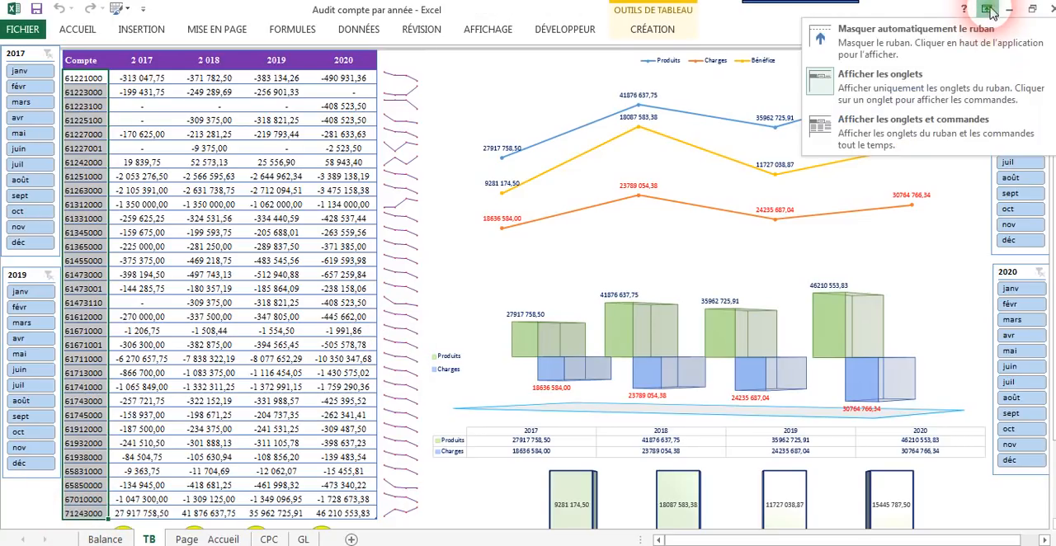
pyautogui.click(876, 39)
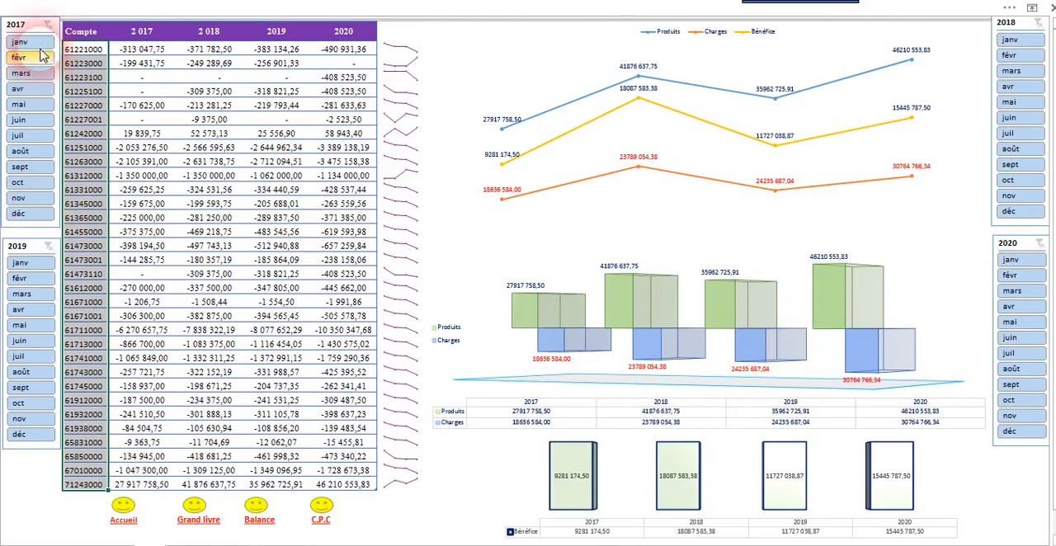
# Step: Try the 2017 month slicer with janv through avr and with juin alone, and clear its filter
pyautogui.moveTo(37, 43); pyautogui.dragTo(37, 89)
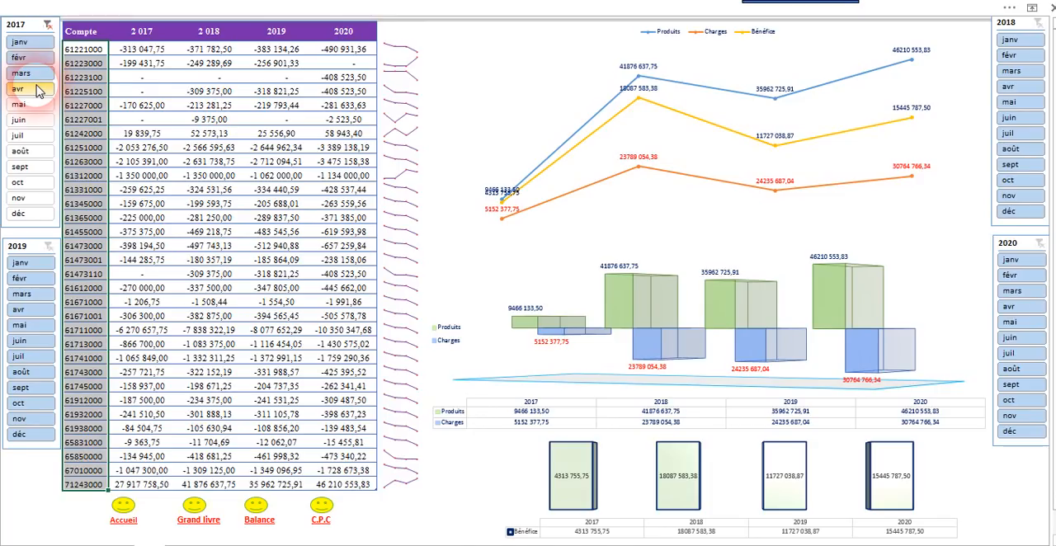
pyautogui.click(25, 106)
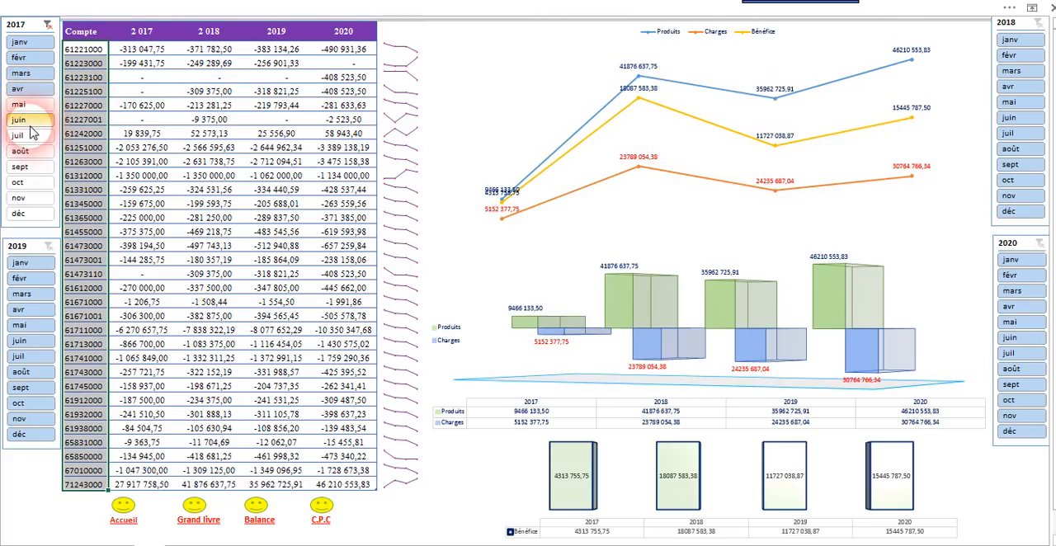
pyautogui.click(26, 121)
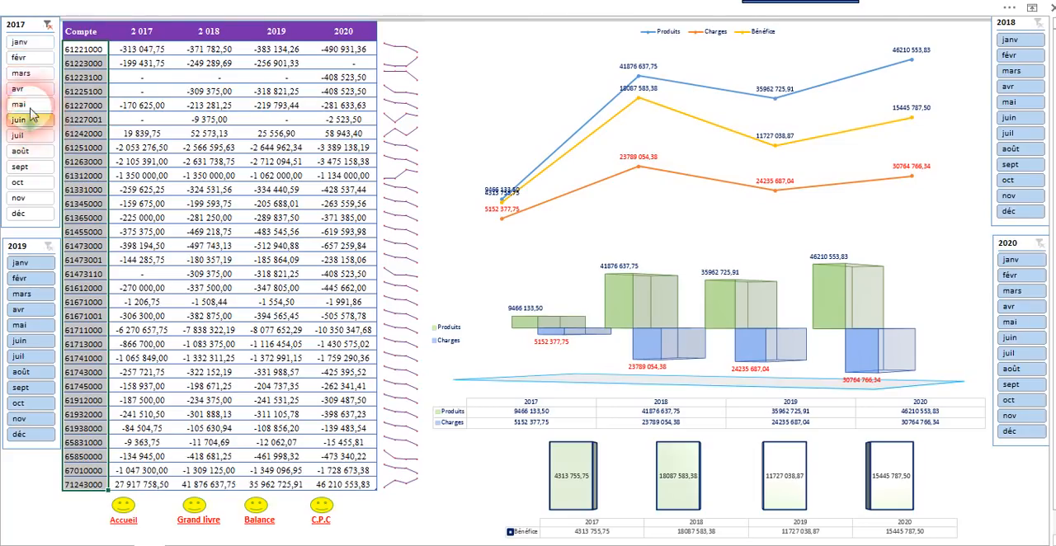
pyautogui.click(49, 27)
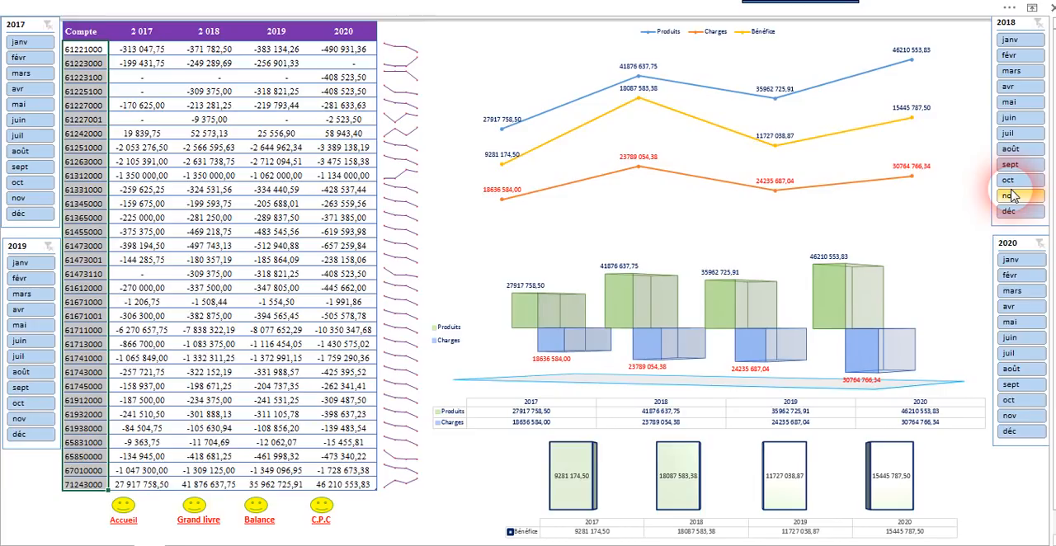
# Step: Filter both the 2017 and 2019 month slicers to sept through déc
pyautogui.click(20, 166)
pyautogui.keyDown('shift'); pyautogui.click(20, 213); pyautogui.keyUp('shift')
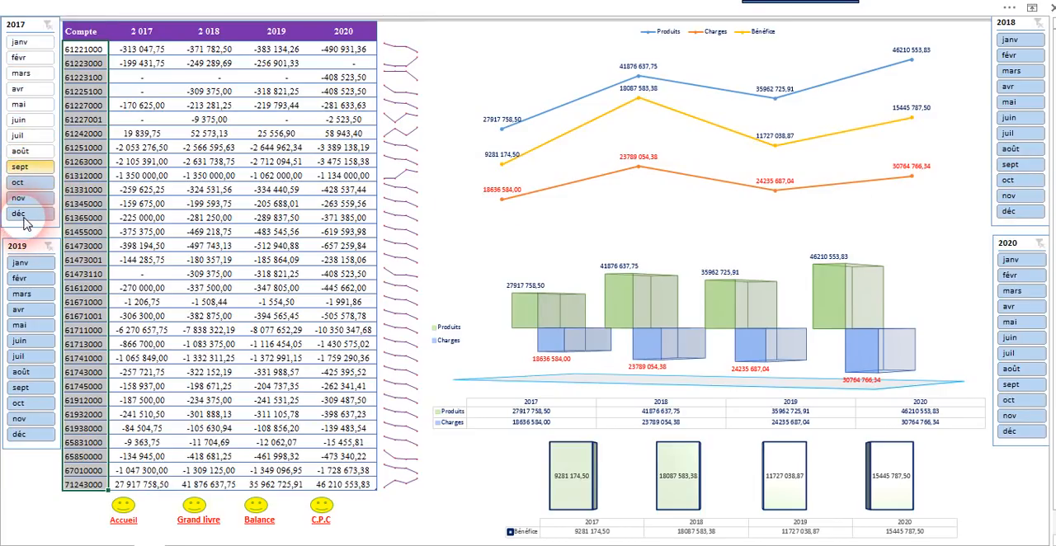
pyautogui.click(20, 388)
pyautogui.keyDown('shift'); pyautogui.click(19, 434); pyautogui.keyUp('shift')
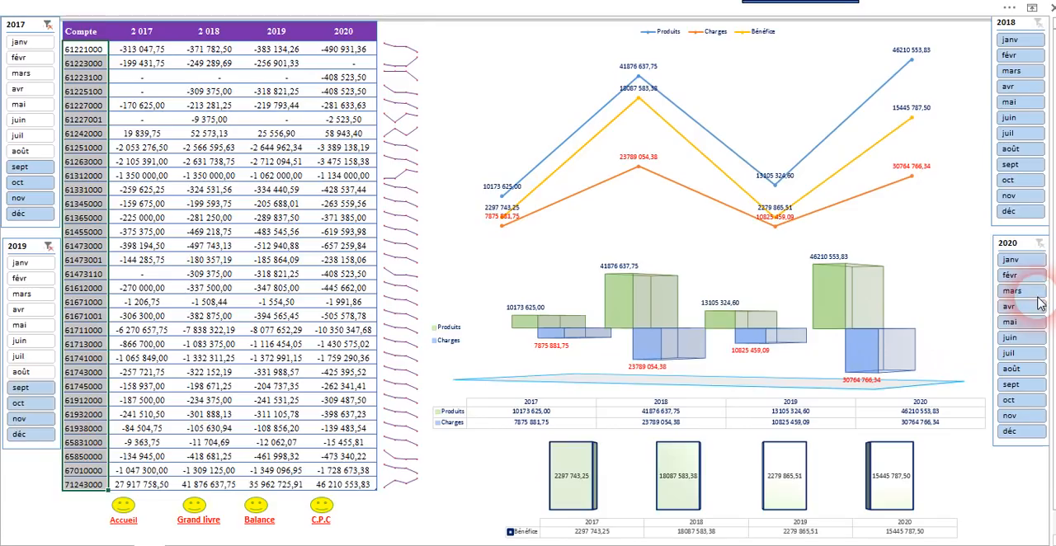
# Step: Filter both the 2018 and 2020 month slicers to janv through mai
pyautogui.click(1022, 40)
pyautogui.keyDown('shift'); pyautogui.click(1022, 103); pyautogui.keyUp('shift')
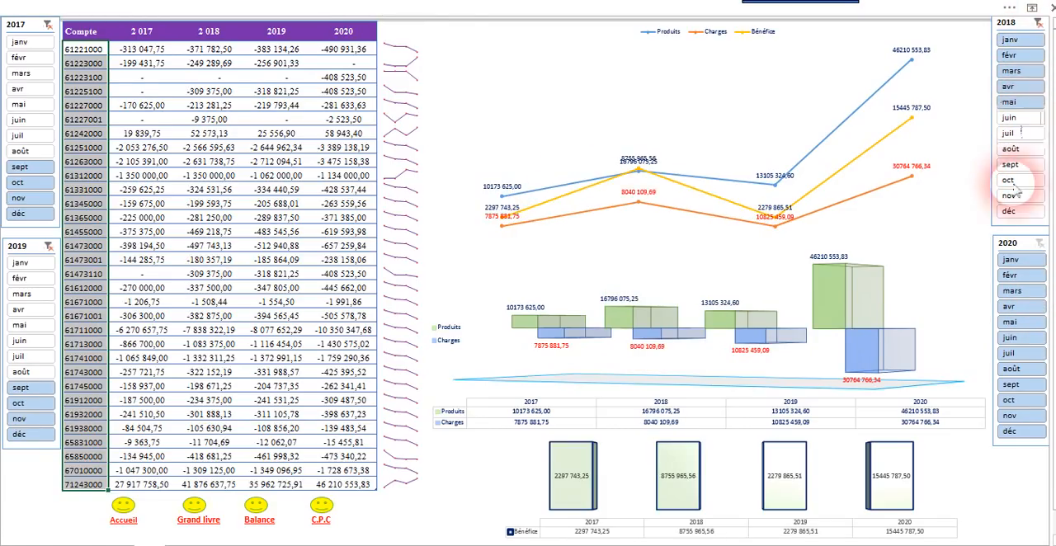
pyautogui.click(1018, 261)
pyautogui.moveTo(1018, 264); pyautogui.dragTo(1018, 329)
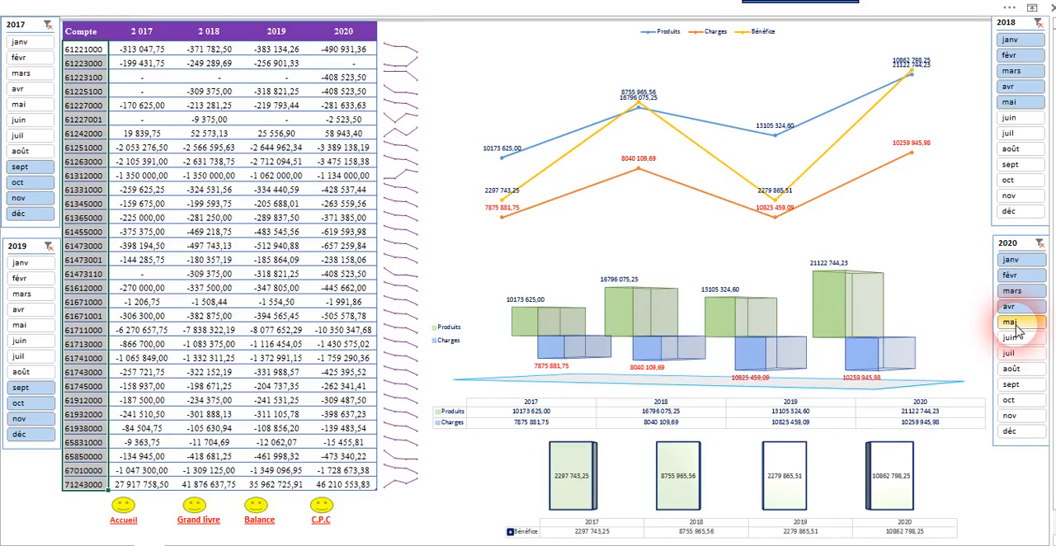
# Step: Clear the month filters of the 2020, 2018, 2017 and 2019 slicers
pyautogui.click(1039, 243)
pyautogui.click(1039, 22)
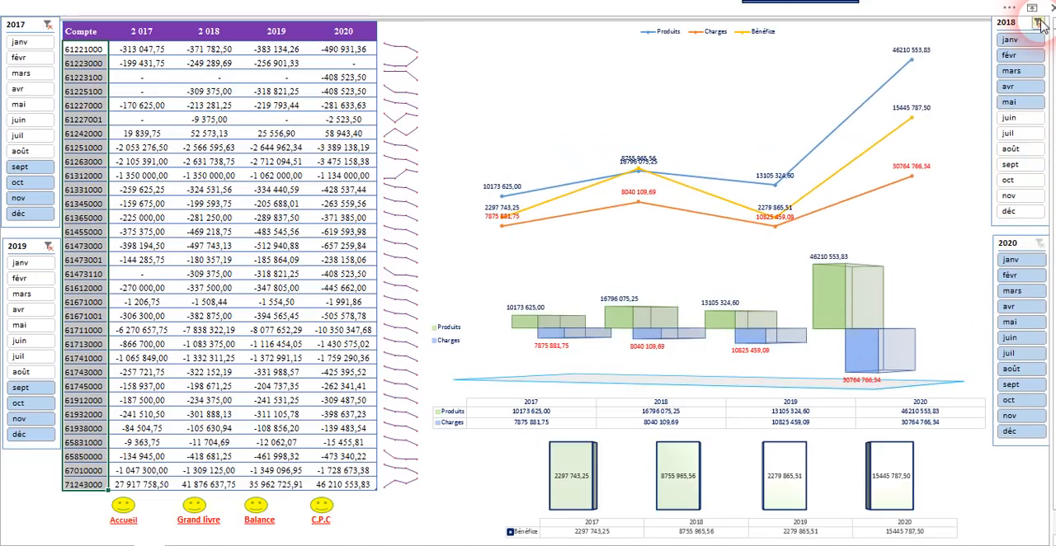
pyautogui.click(47, 25)
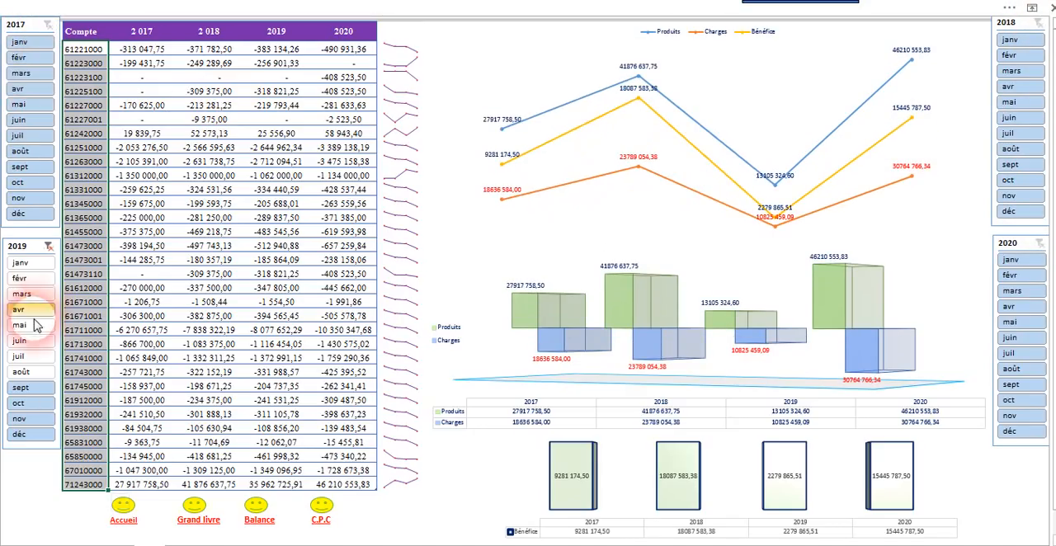
pyautogui.click(48, 247)
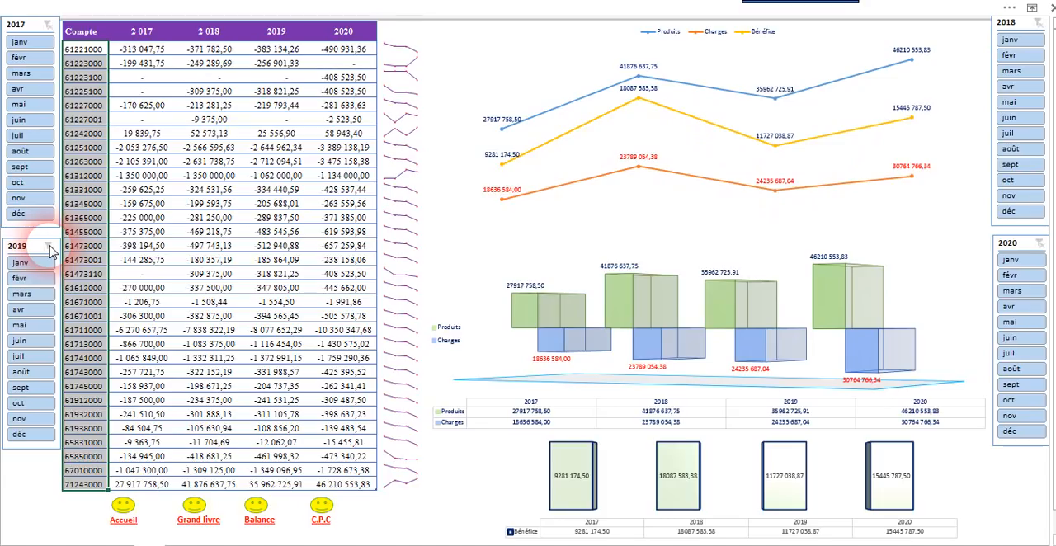